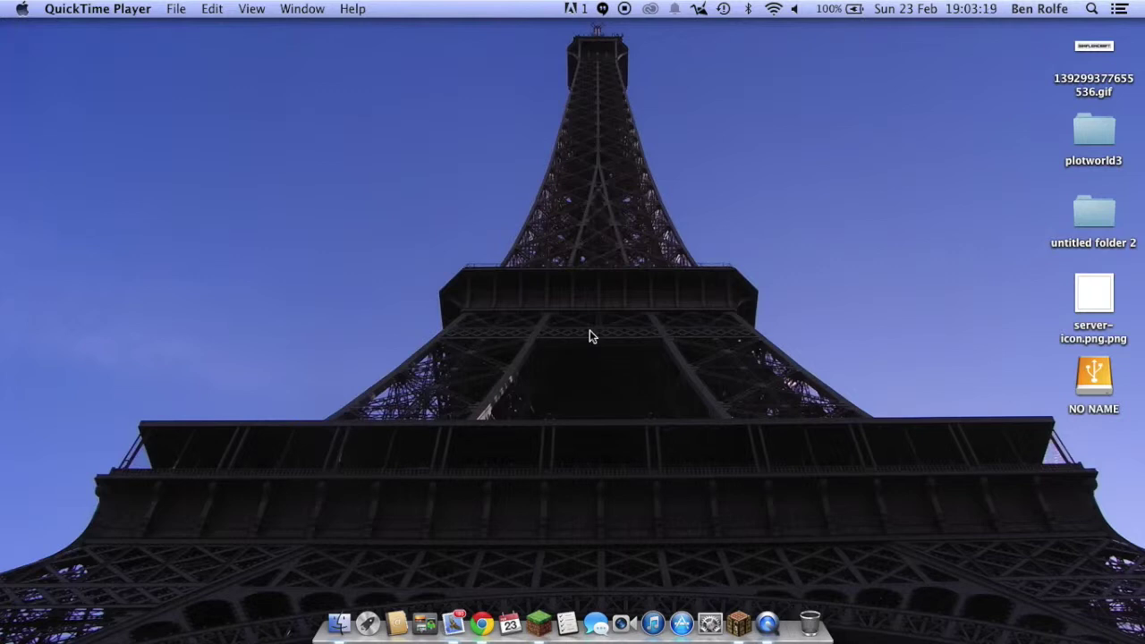
# Confirm the nitrousnetworkstuts server still shows 'A Minecraft Server', then switch to Chrome.
pyautogui.click(732, 597)
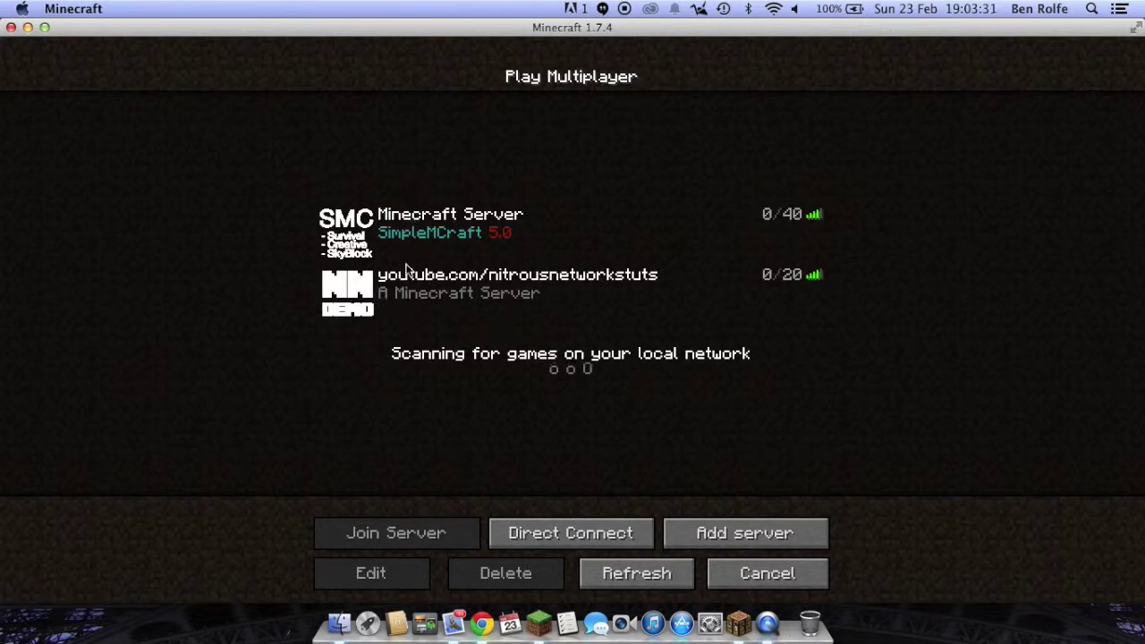
pyautogui.click(398, 299)
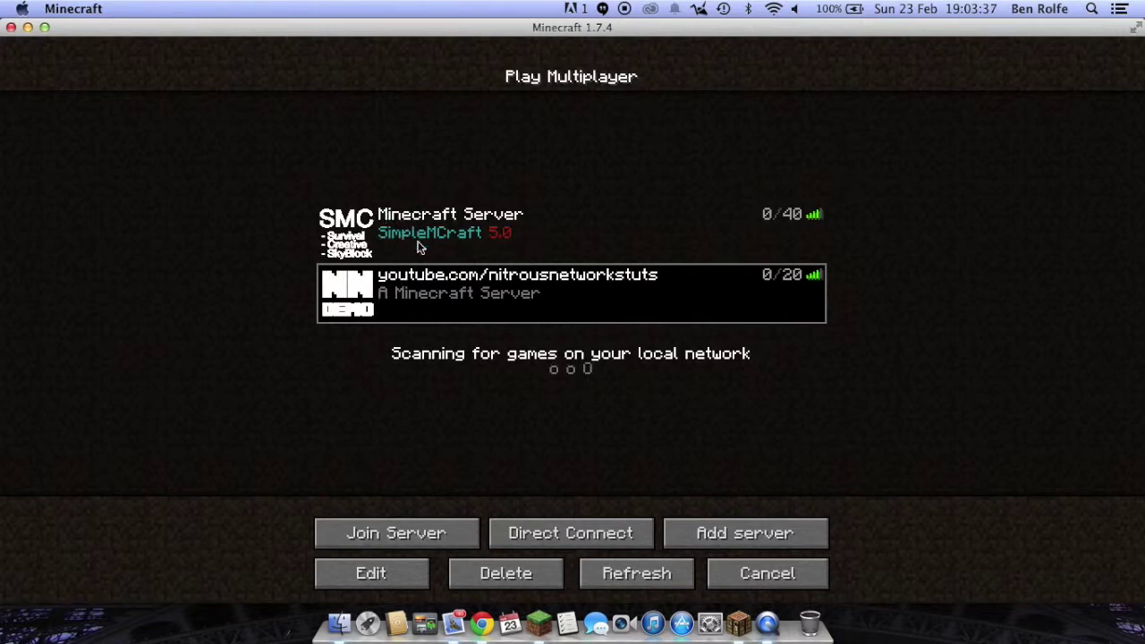
pyautogui.click(383, 571)
pyautogui.click(624, 169)
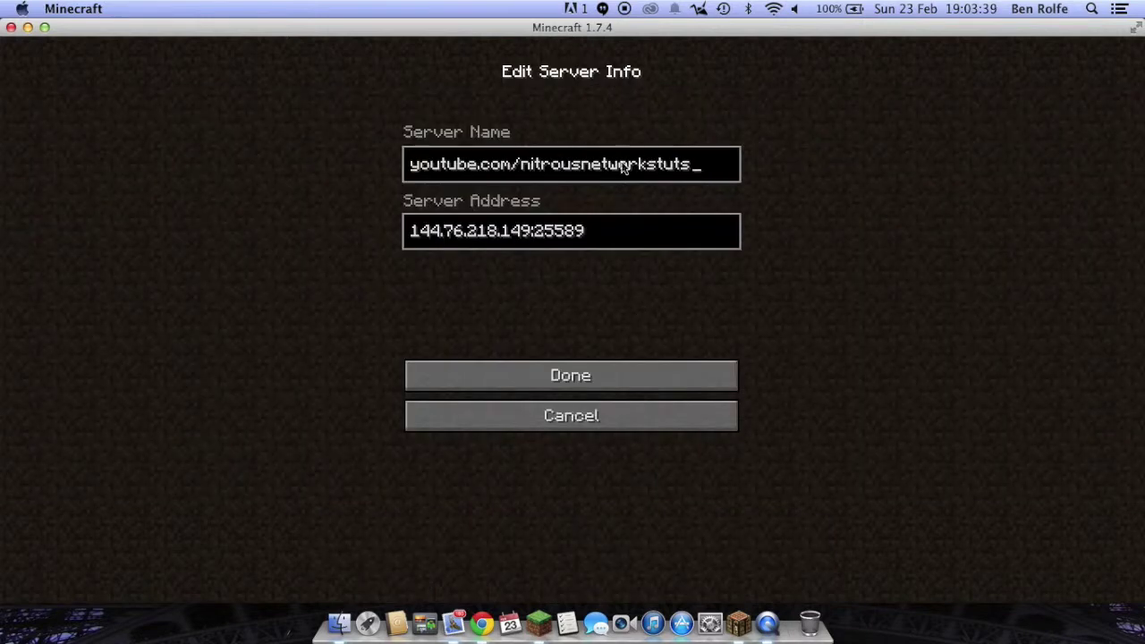
pyautogui.click(492, 376)
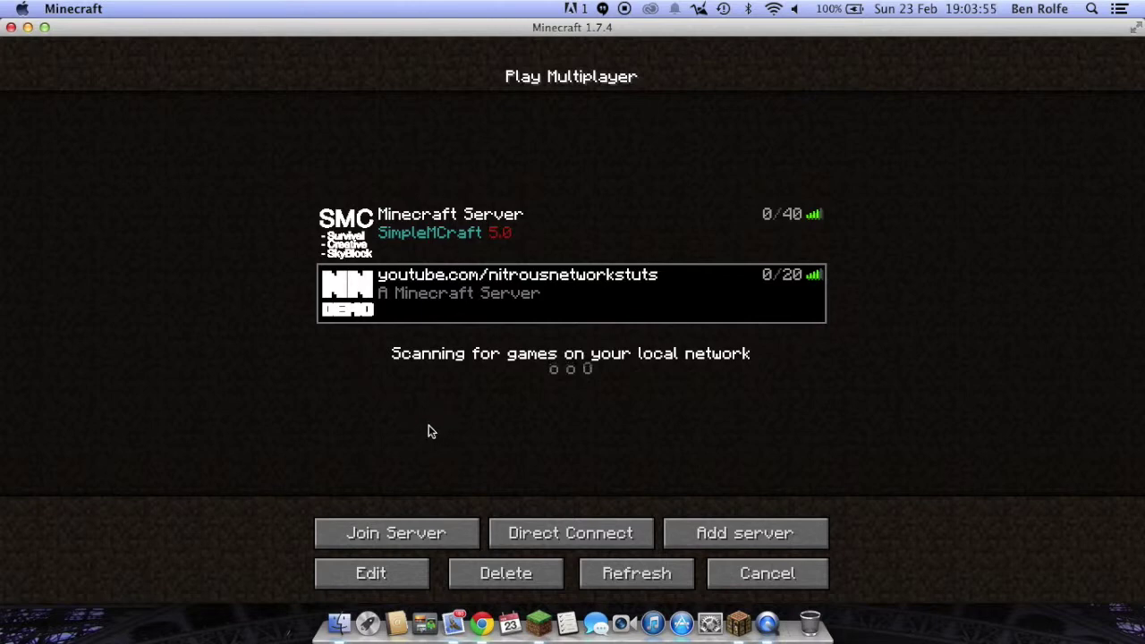
pyautogui.click(483, 626)
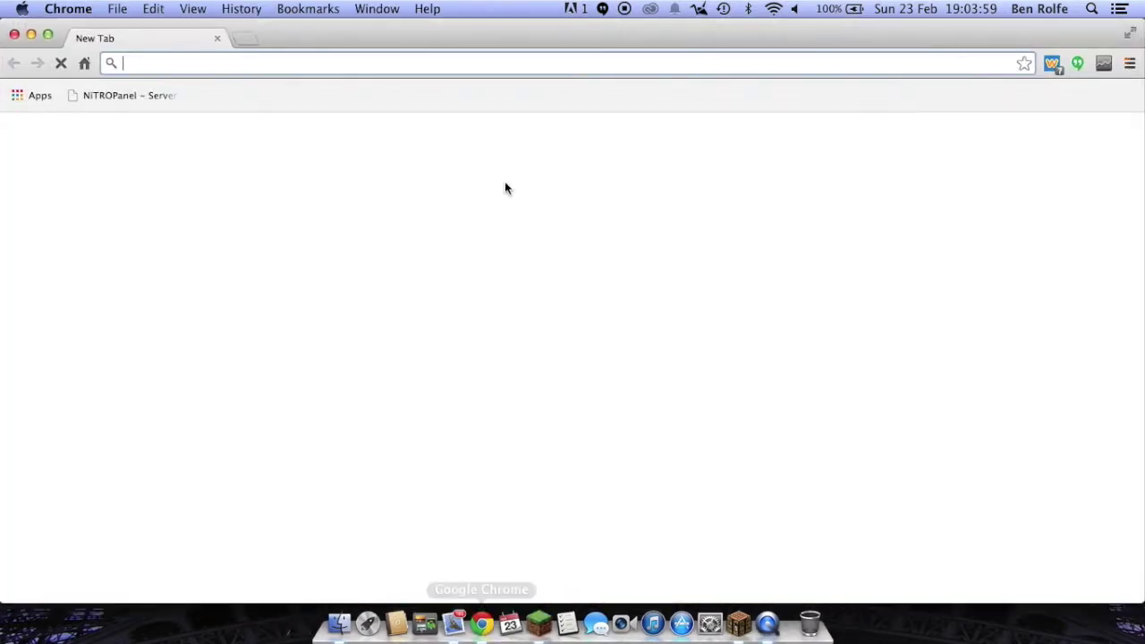
# Go to NiTROPanel and open the Nitrous Networks YouTube server's file manager.
pyautogui.write('nitropanel.con')
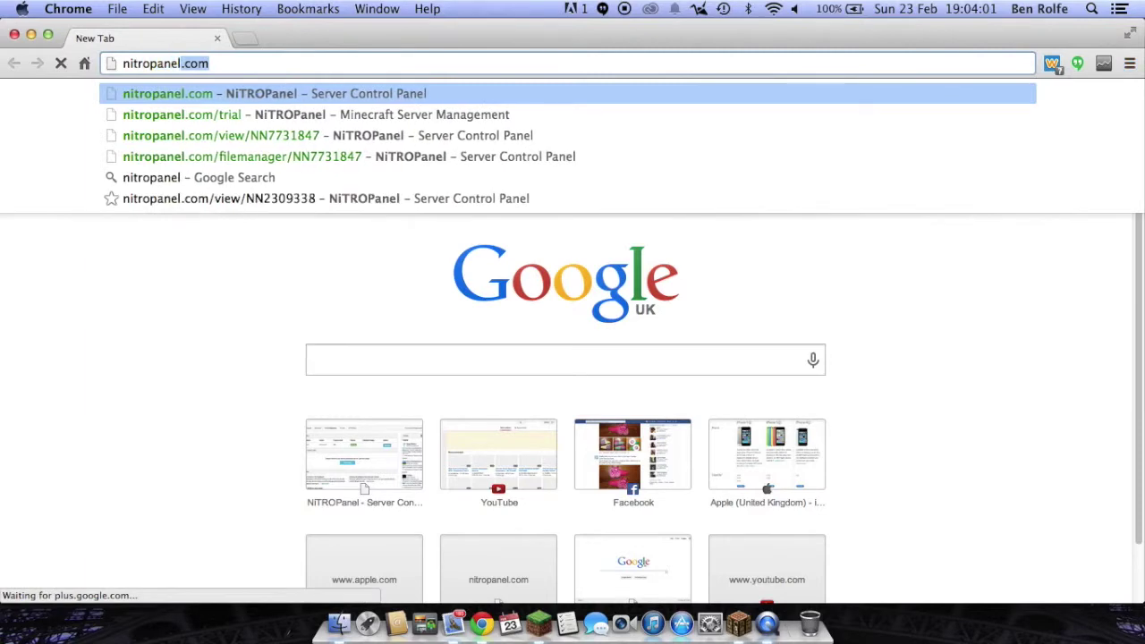
pyautogui.press('Return')
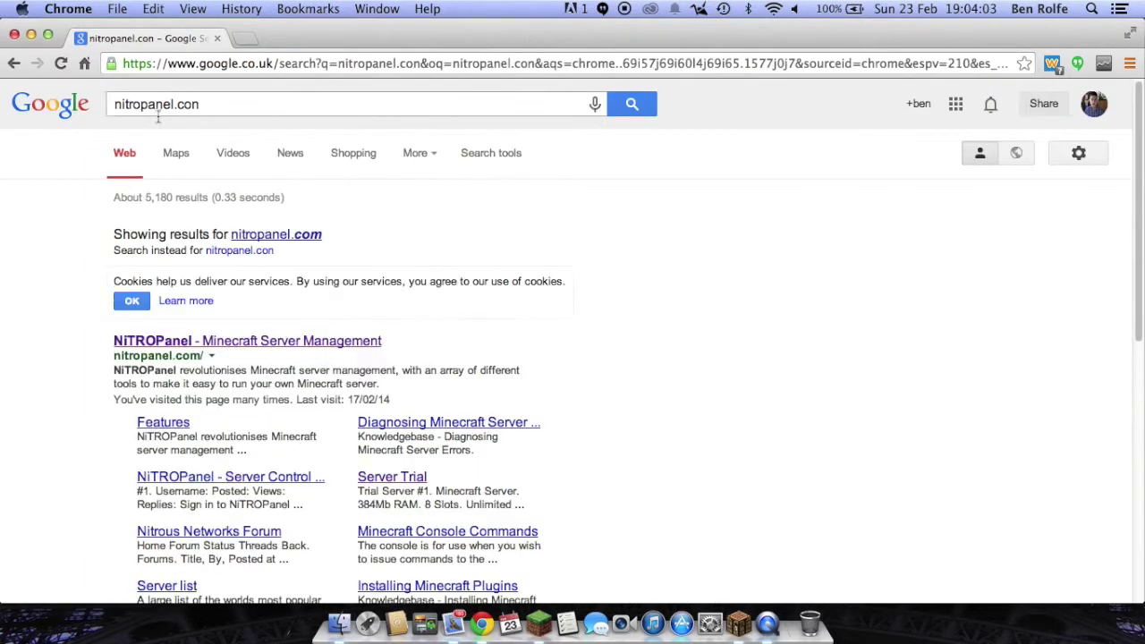
pyautogui.click(202, 343)
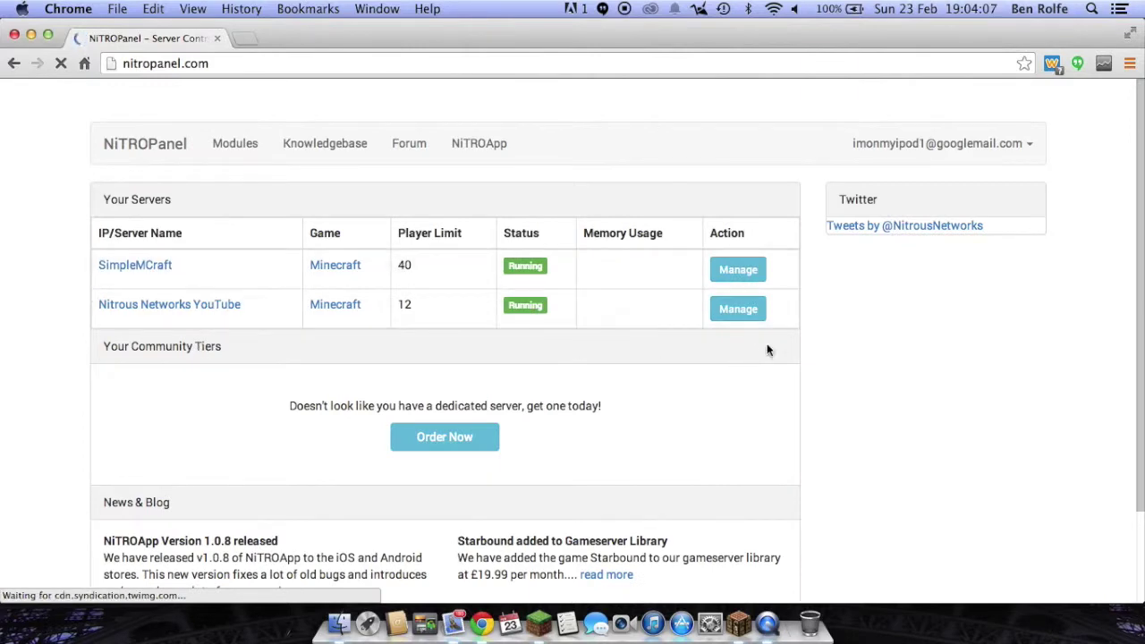
pyautogui.click(757, 313)
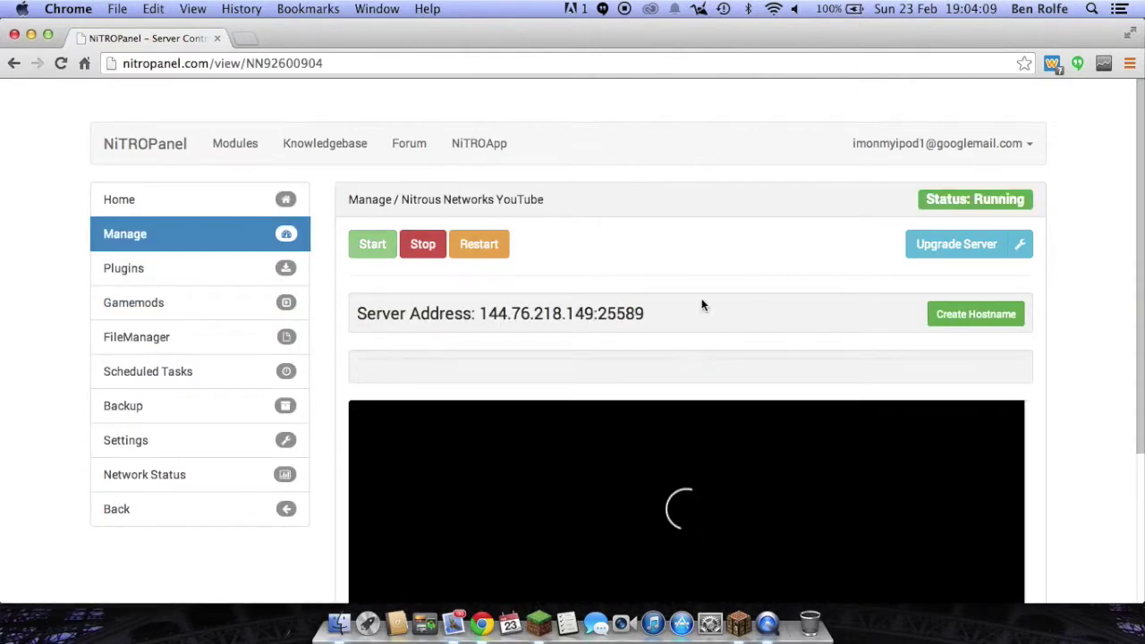
pyautogui.scroll(-3, 250, 287)
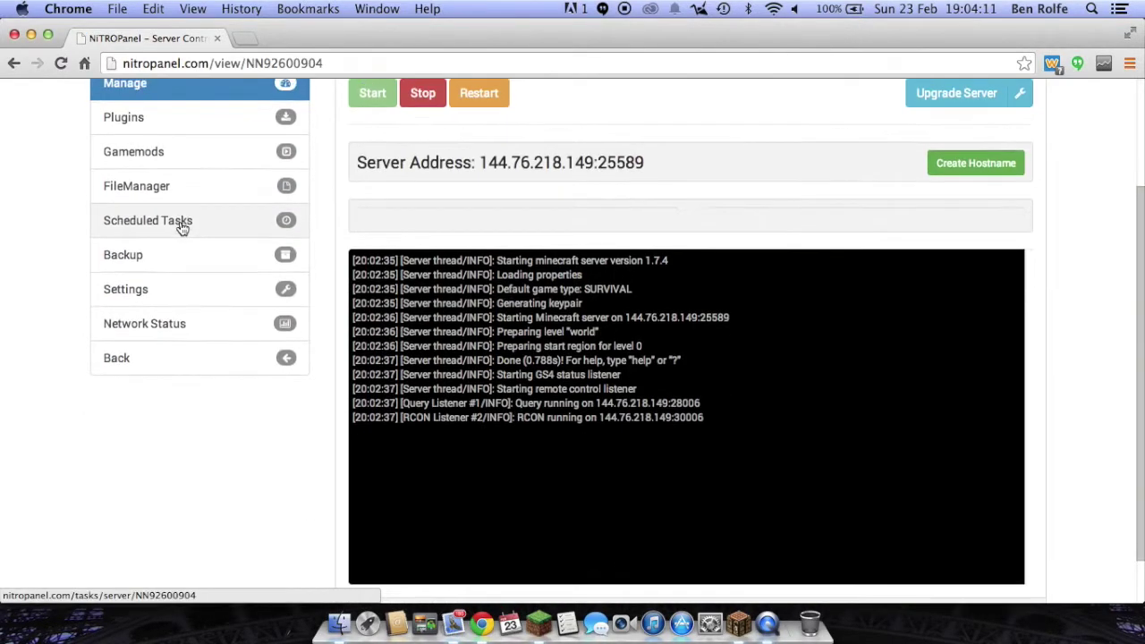
pyautogui.scroll(1, 181, 227)
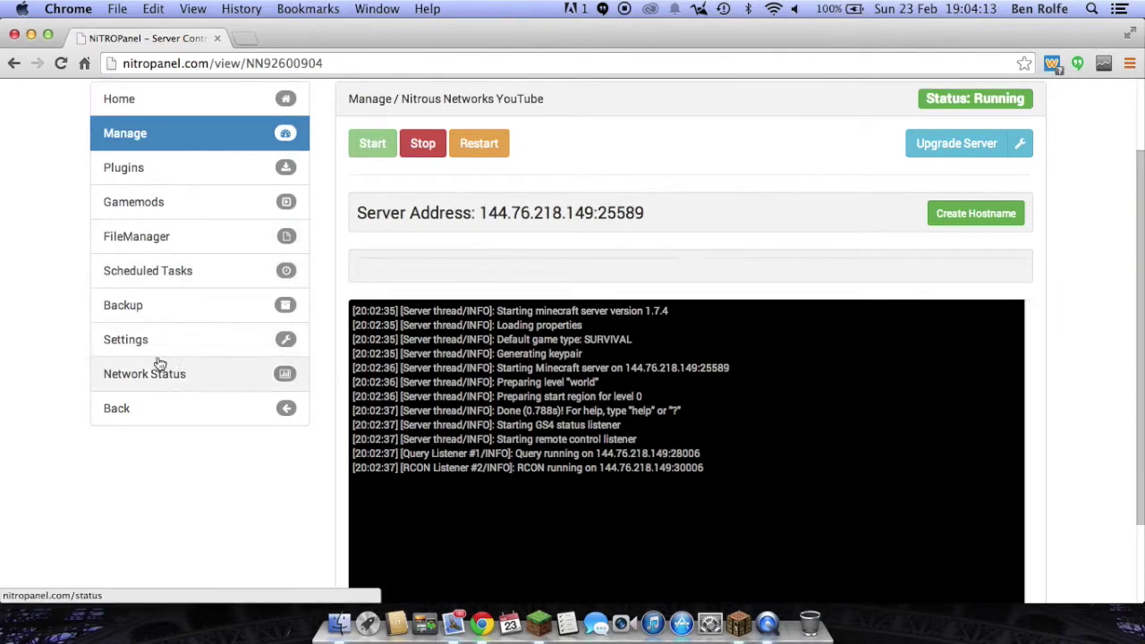
pyautogui.click(167, 240)
# Download a copy of server.properties, look through it, and close it.
pyautogui.scroll(-4, 417, 374)
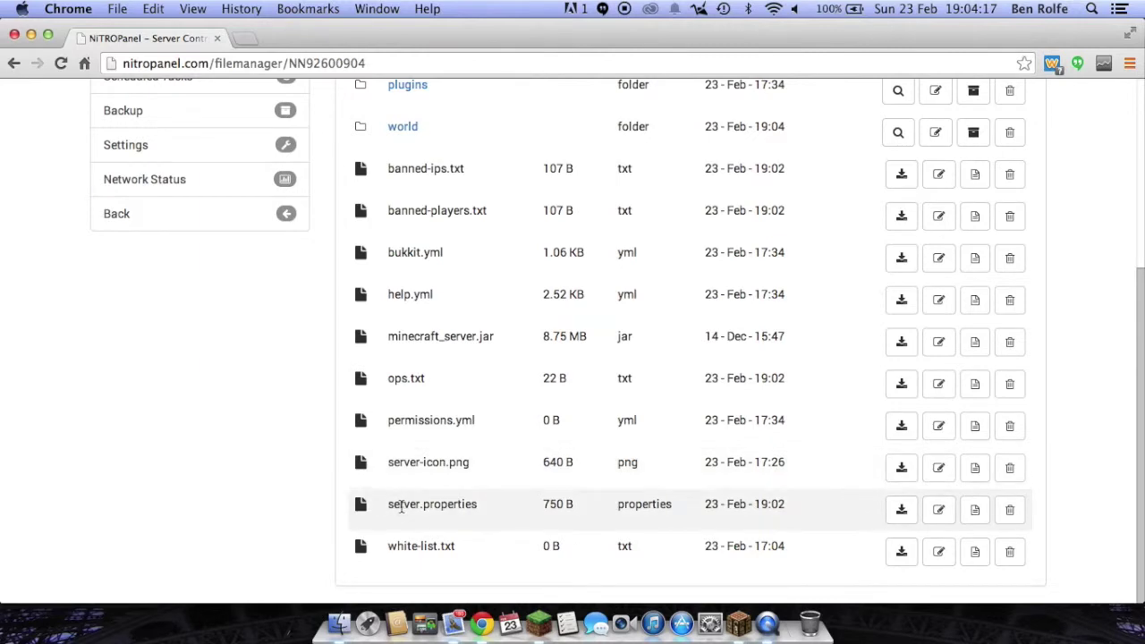
pyautogui.rightClick(486, 511)
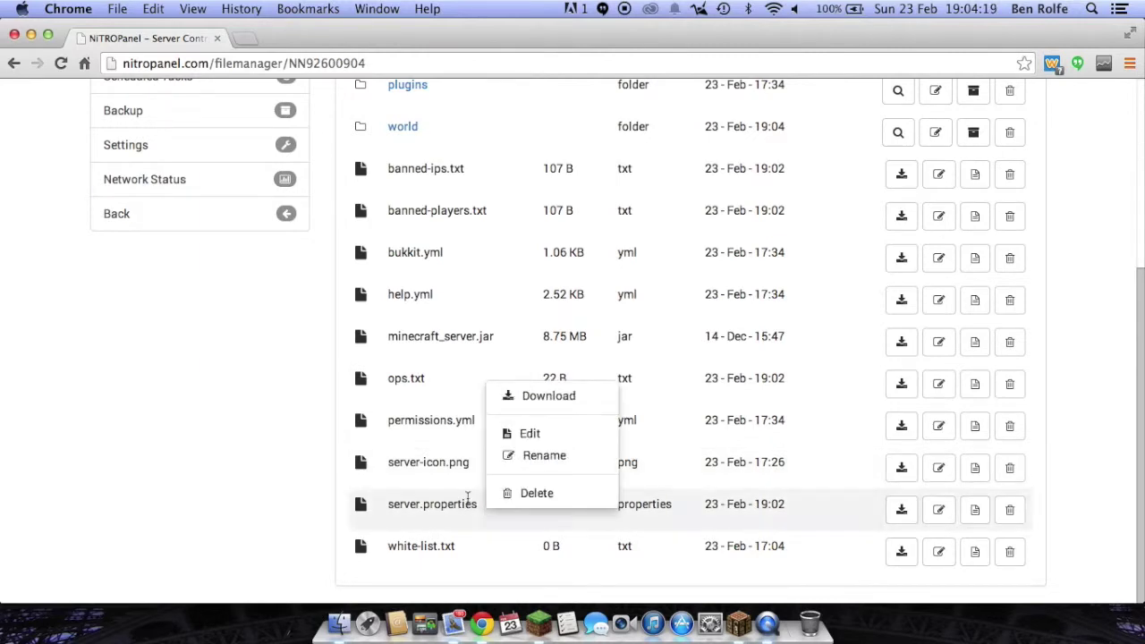
pyautogui.click(506, 396)
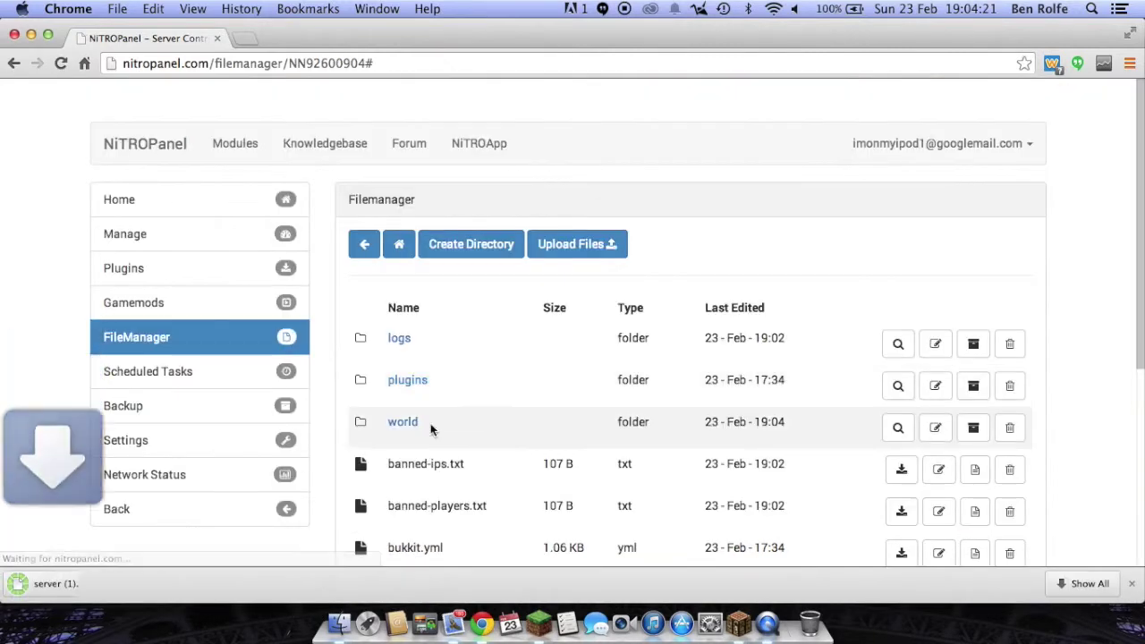
pyautogui.click(107, 582)
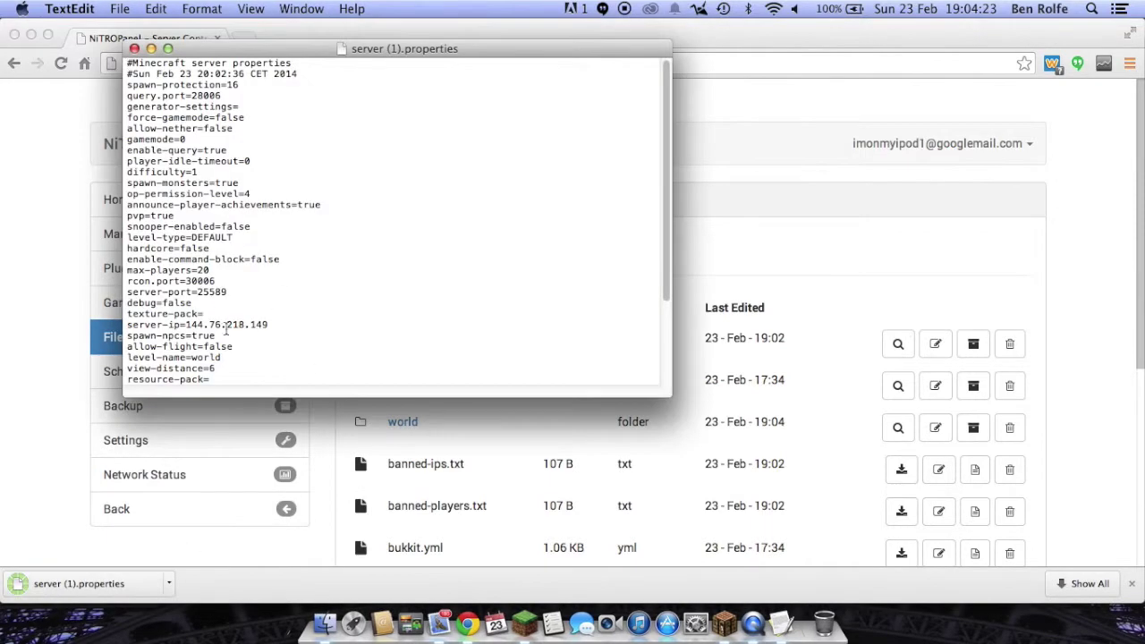
pyautogui.scroll(-3, 225, 328)
pyautogui.scroll(3, 228, 327)
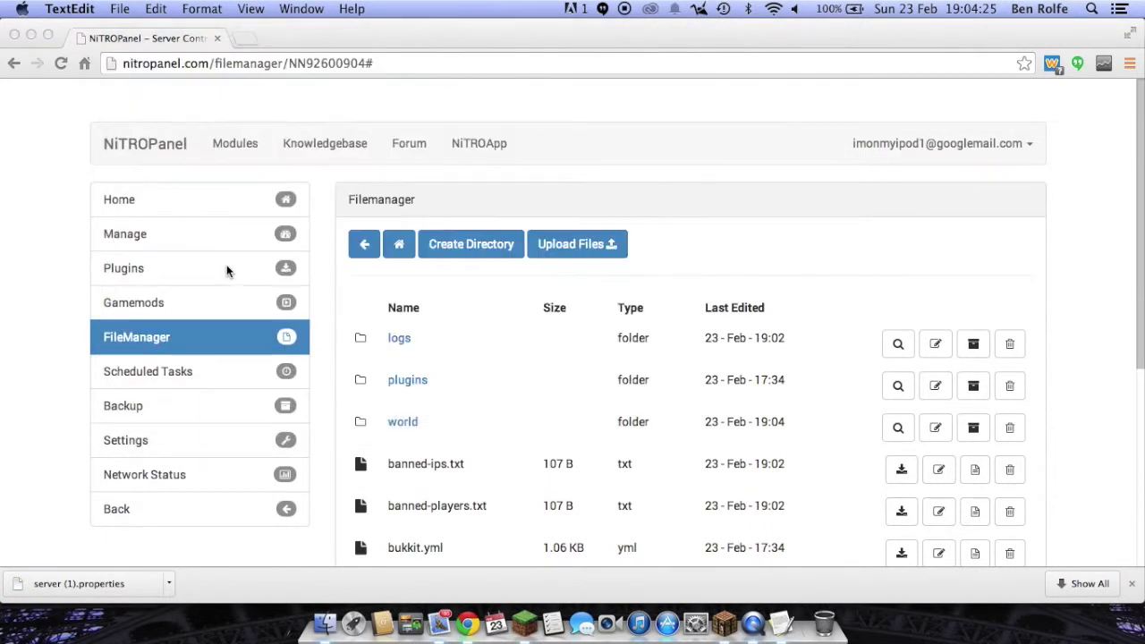
pyautogui.click(134, 49)
# Open server.properties in NitroPanel's file editor.
pyautogui.scroll(-5, 228, 273)
pyautogui.click(420, 470)
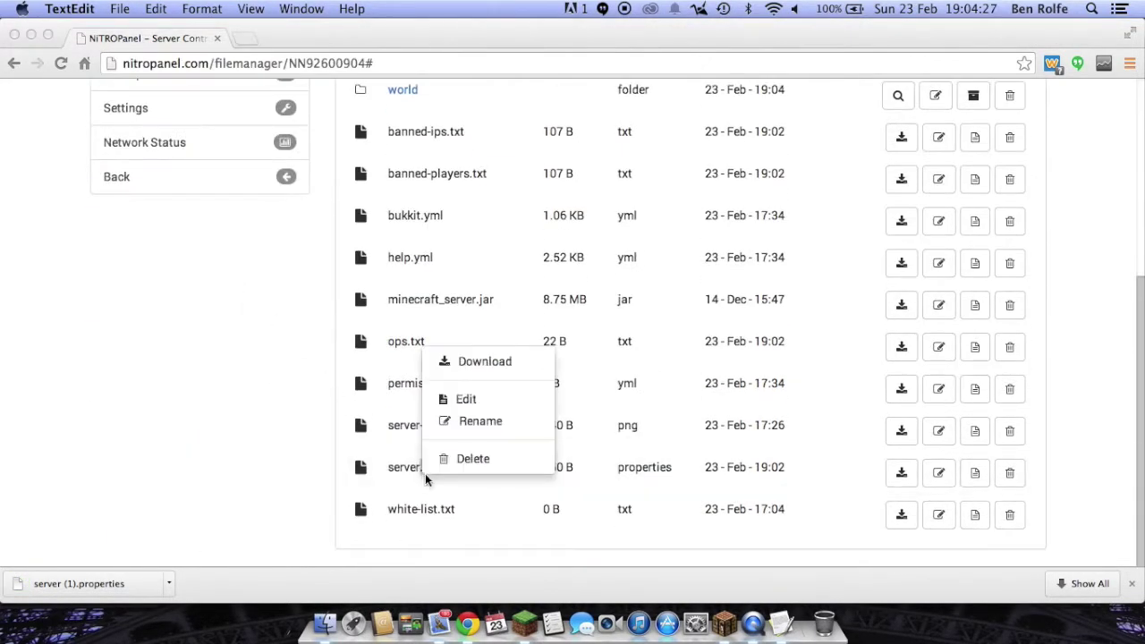
pyautogui.click(484, 403)
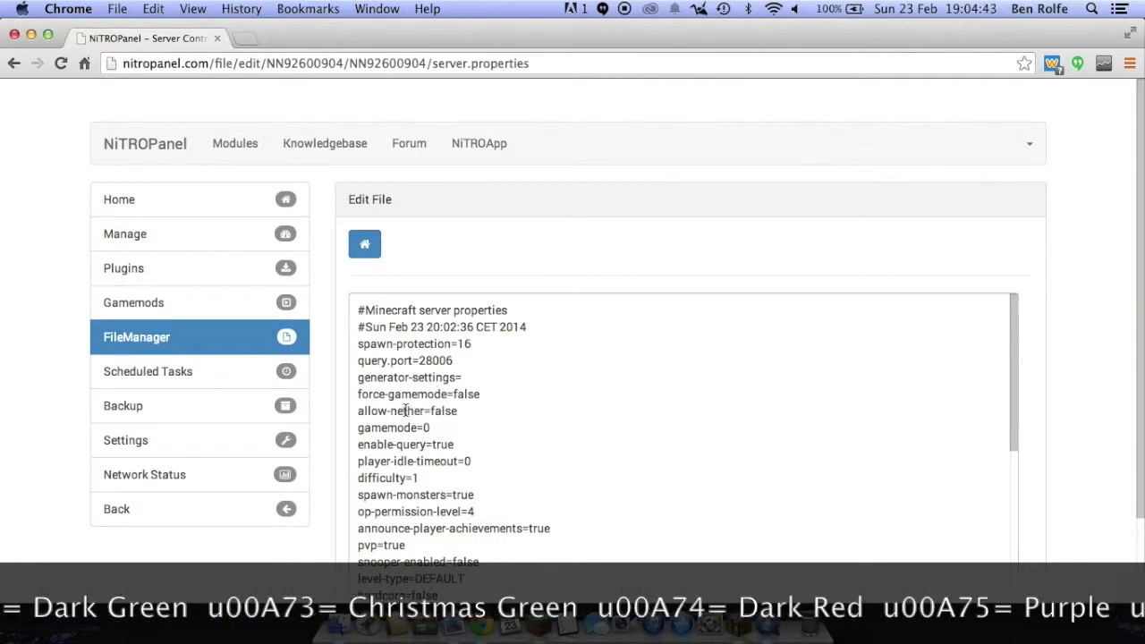
# Scroll to the motd line and select its value 'A Minecraft Server'.
pyautogui.scroll(-10, 405, 410)
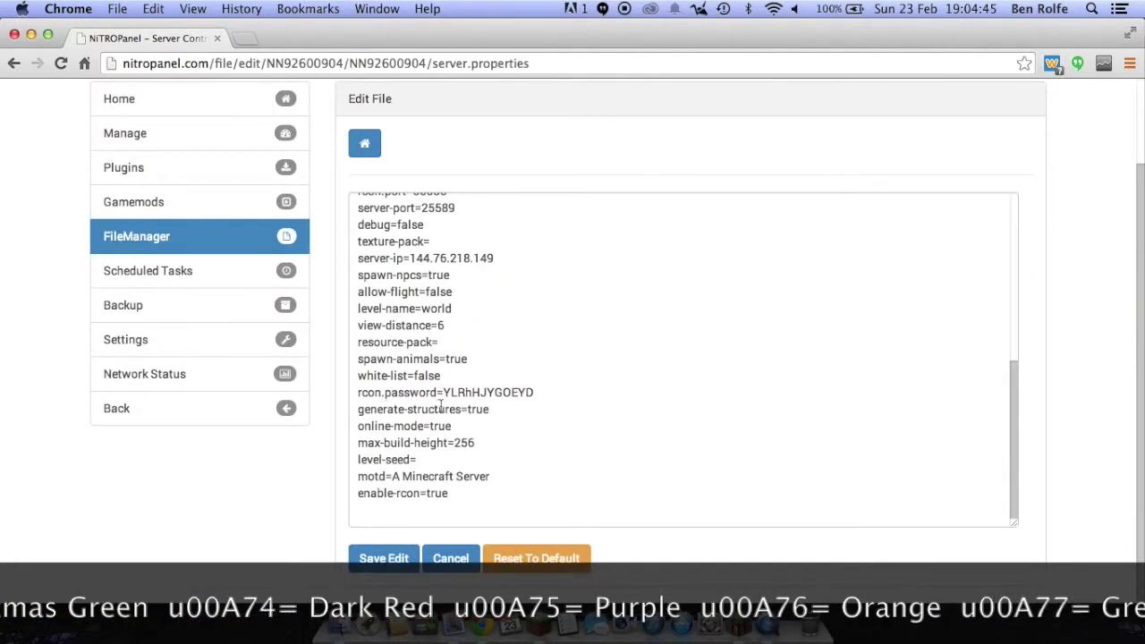
pyautogui.scroll(5, 440, 405)
pyautogui.scroll(-5, 433, 422)
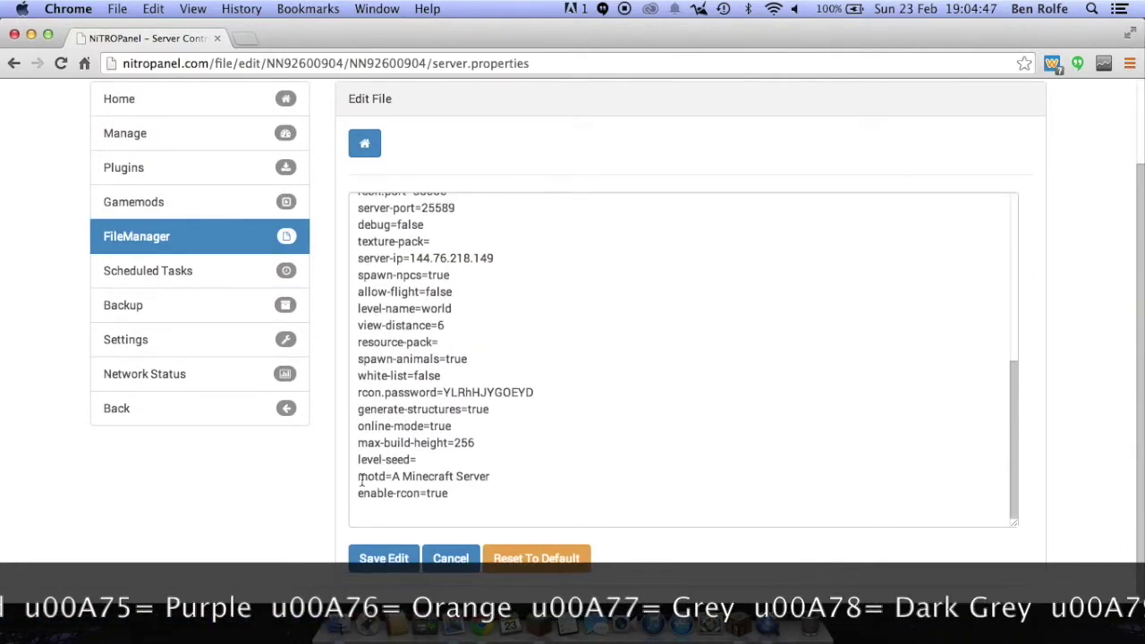
pyautogui.moveTo(360, 476); pyautogui.dragTo(386, 477)
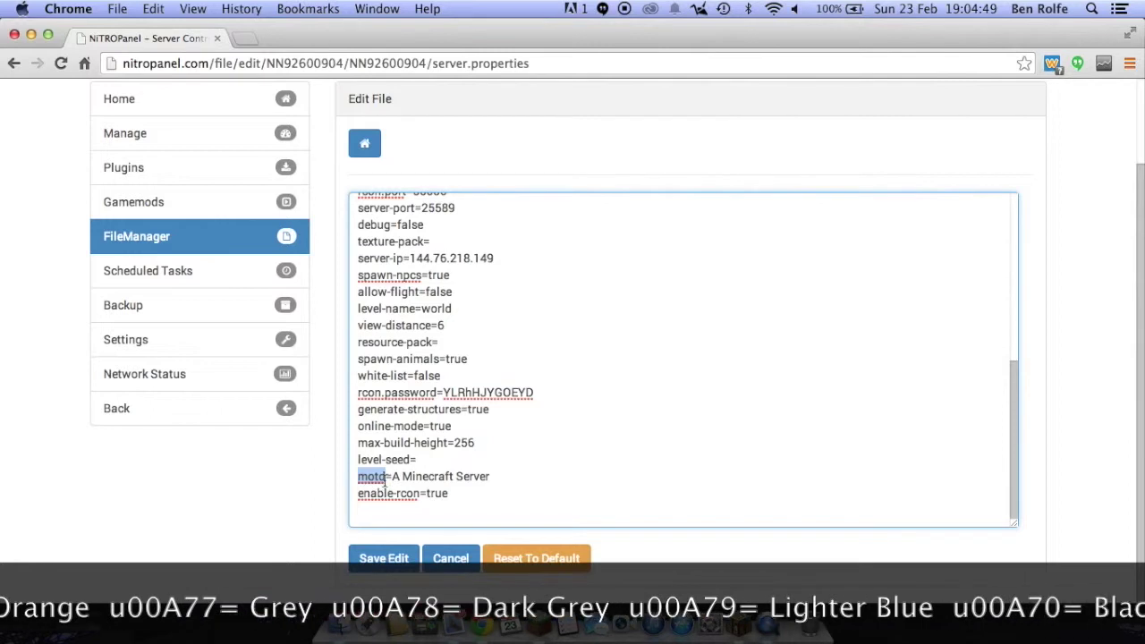
pyautogui.moveTo(490, 477); pyautogui.dragTo(395, 478)
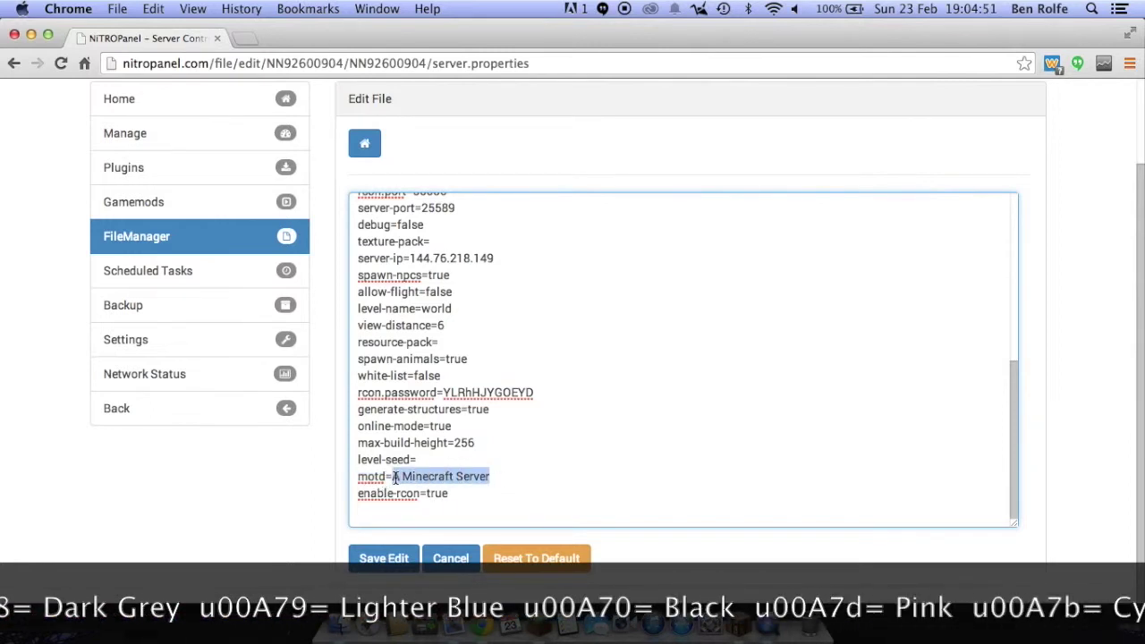
# Replace the motd value with \u00A79Nitrous Networks and undo a stray edit to enable-rcon.
pyautogui.press('BackSpace')
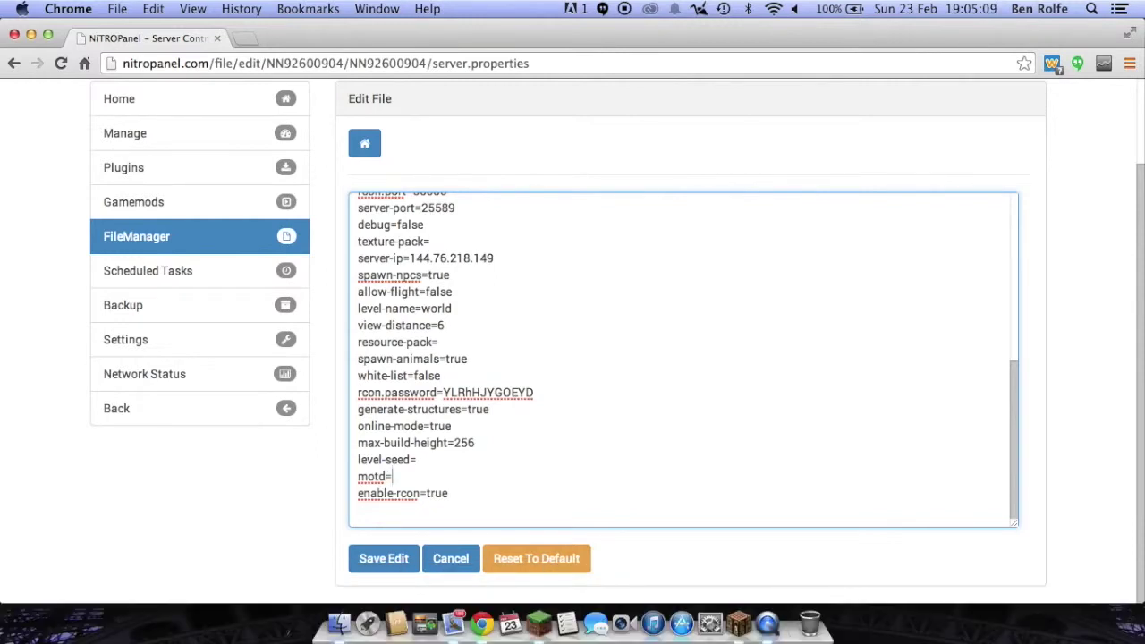
pyautogui.write('u00A79')
pyautogui.click(398, 494)
pyautogui.write('r')
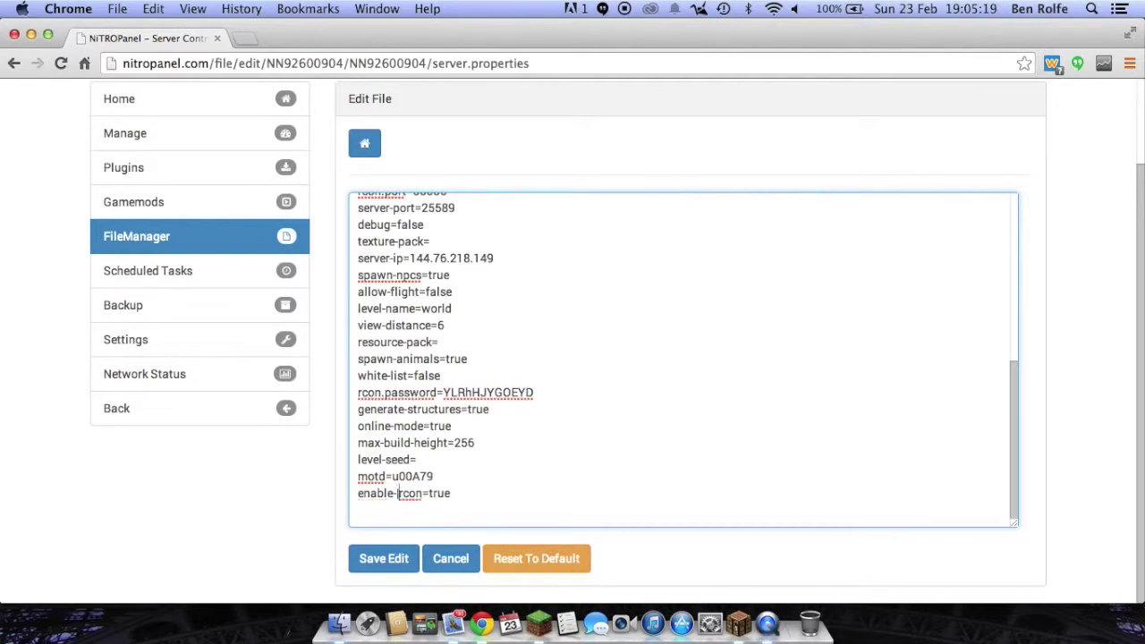
pyautogui.write('\\')
pyautogui.press('BackSpace')
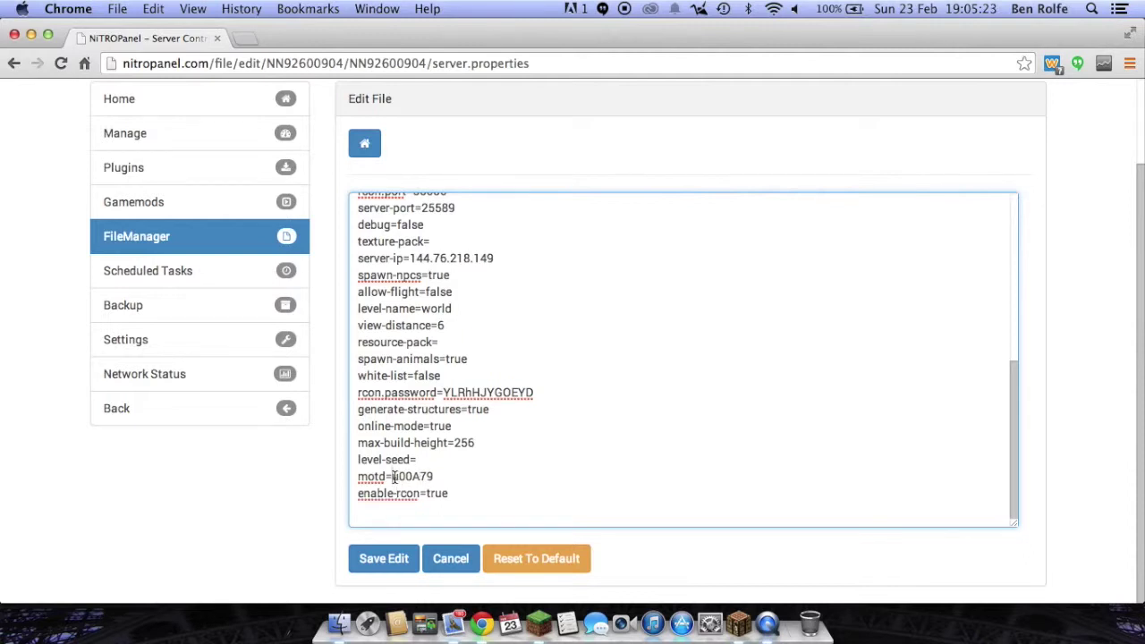
pyautogui.click(395, 475)
pyautogui.write('\\')
pyautogui.write('Nitrous ')
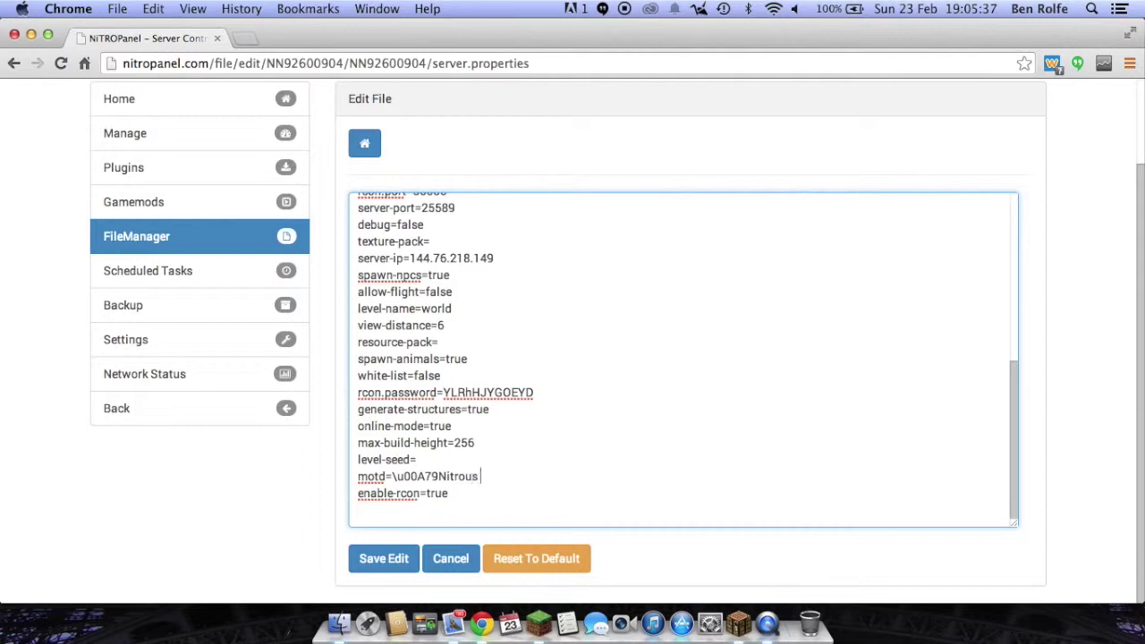
pyautogui.write('Networks')
# Save server.properties, restart the server, and bring up Minecraft's multiplayer list.
pyautogui.click(380, 557)
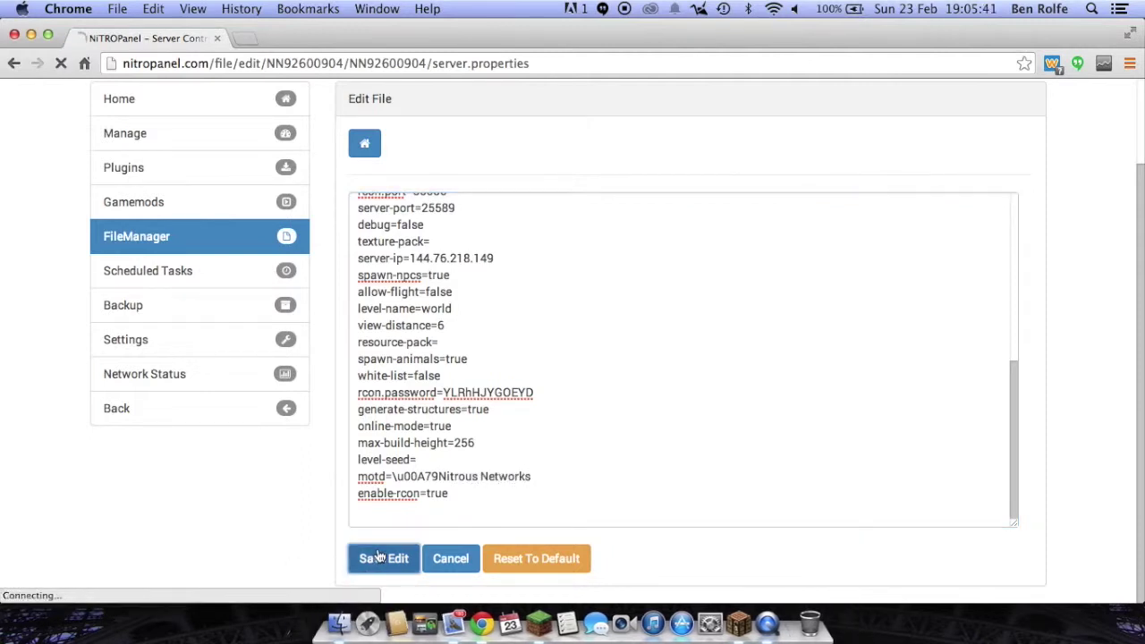
pyautogui.click(265, 228)
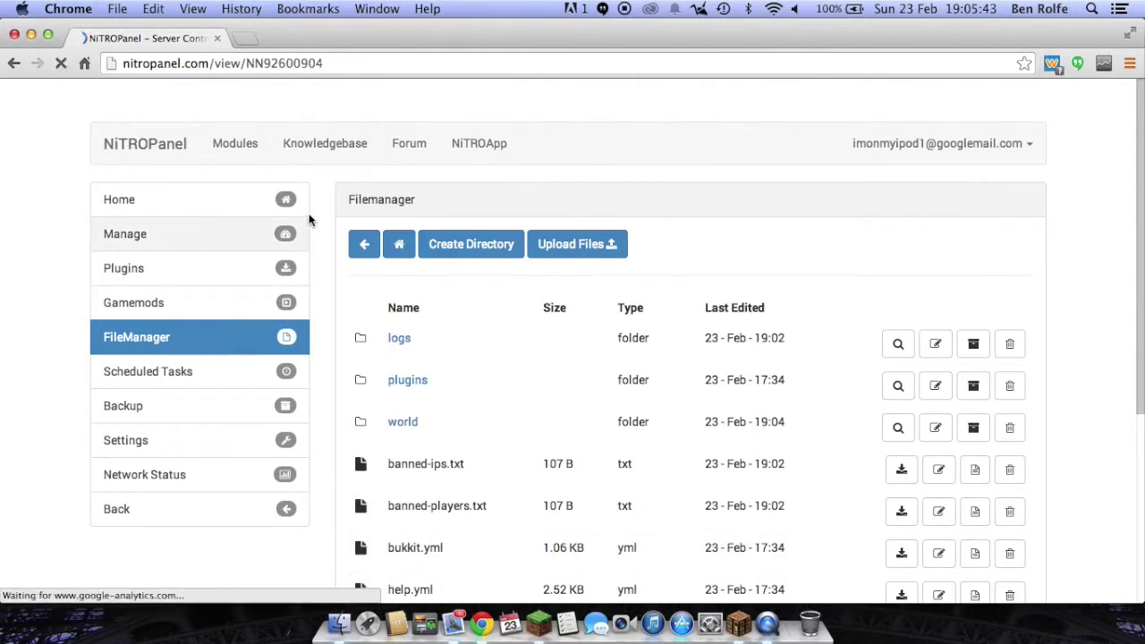
pyautogui.click(479, 243)
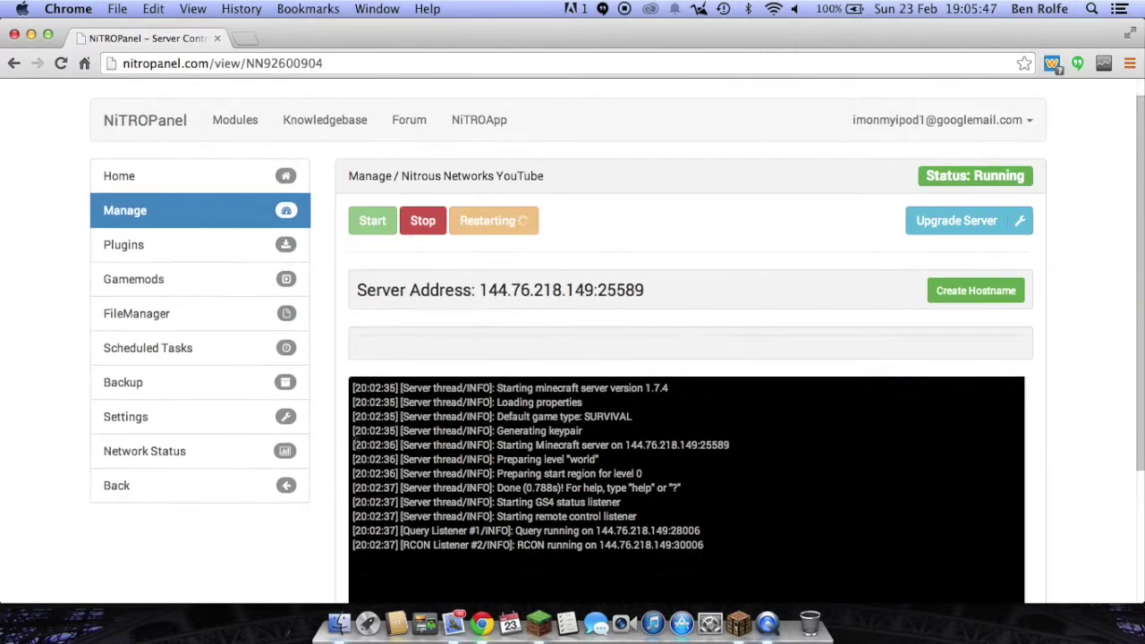
pyautogui.scroll(-5, 299, 465)
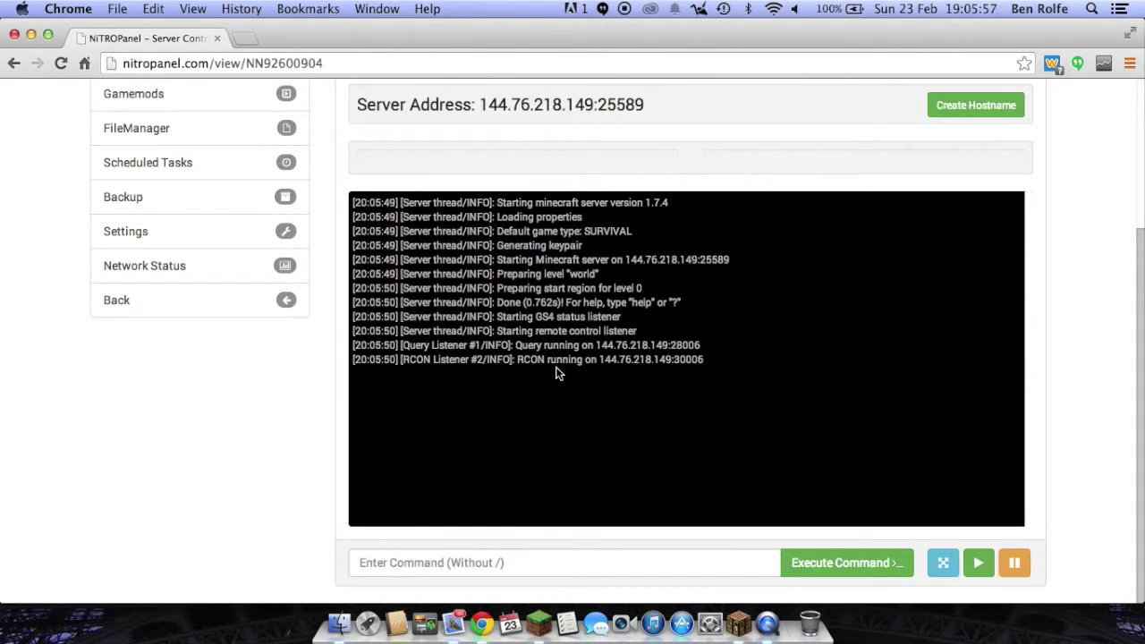
pyautogui.click(751, 616)
# Refresh the server list to see the blue 'Nitrous Networks' MOTD, then return to NitroPanel's file manager.
pyautogui.click(636, 573)
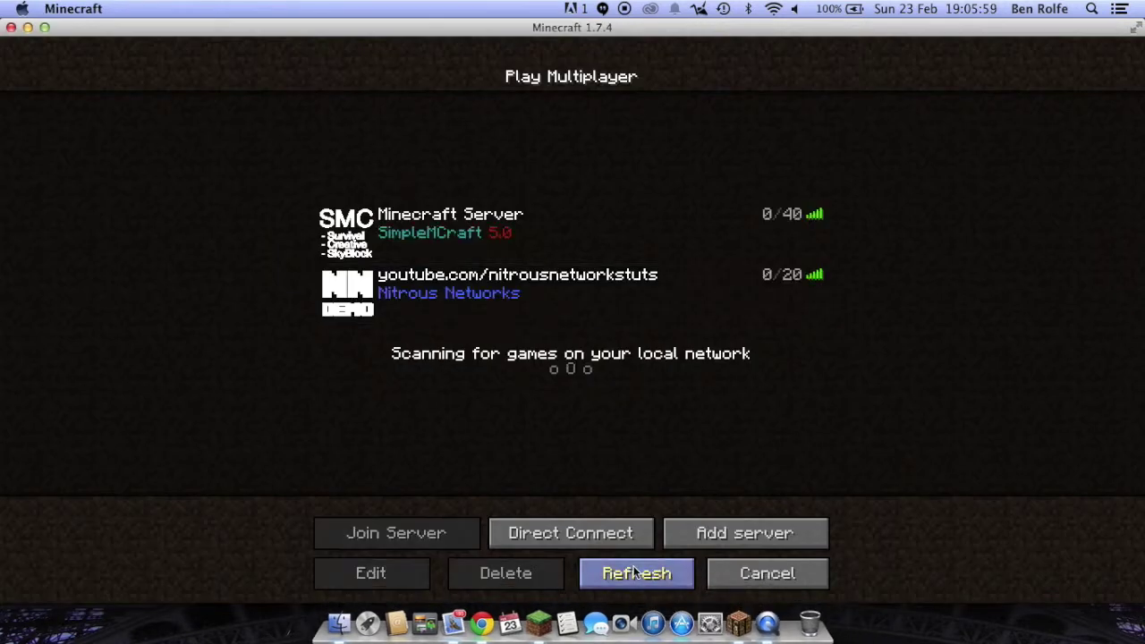
pyautogui.click(374, 292)
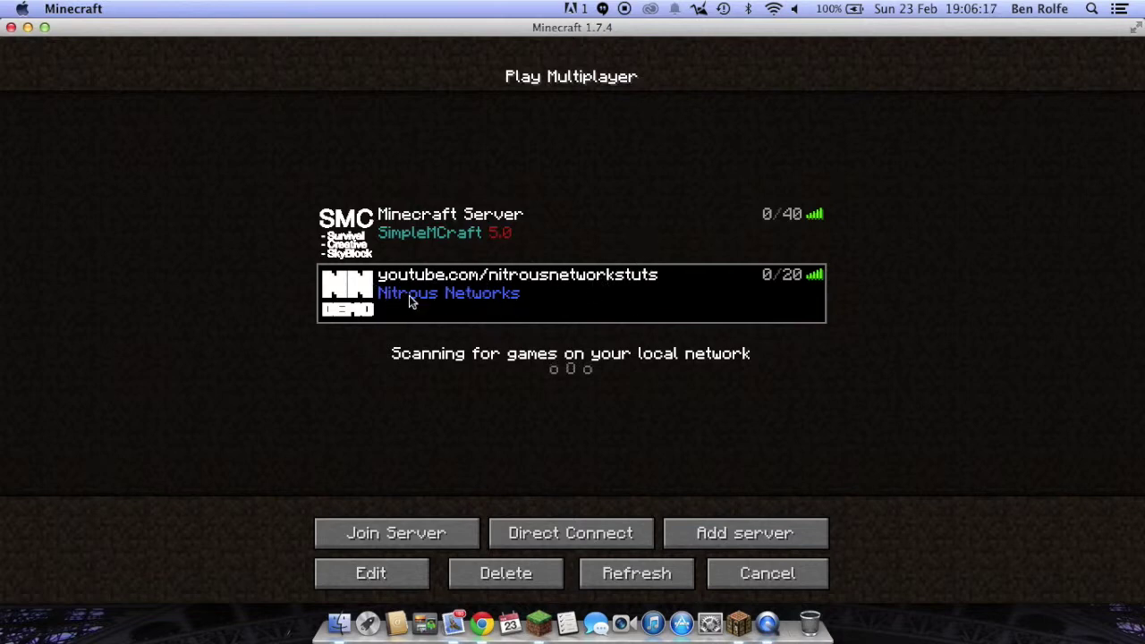
pyautogui.click(367, 231)
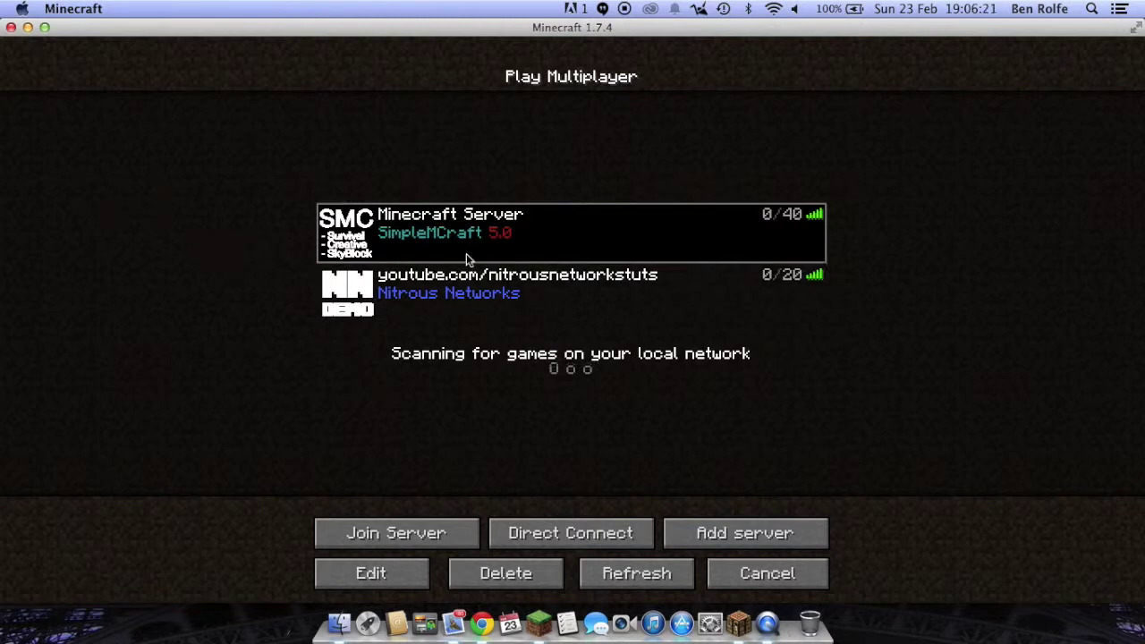
pyautogui.click(466, 304)
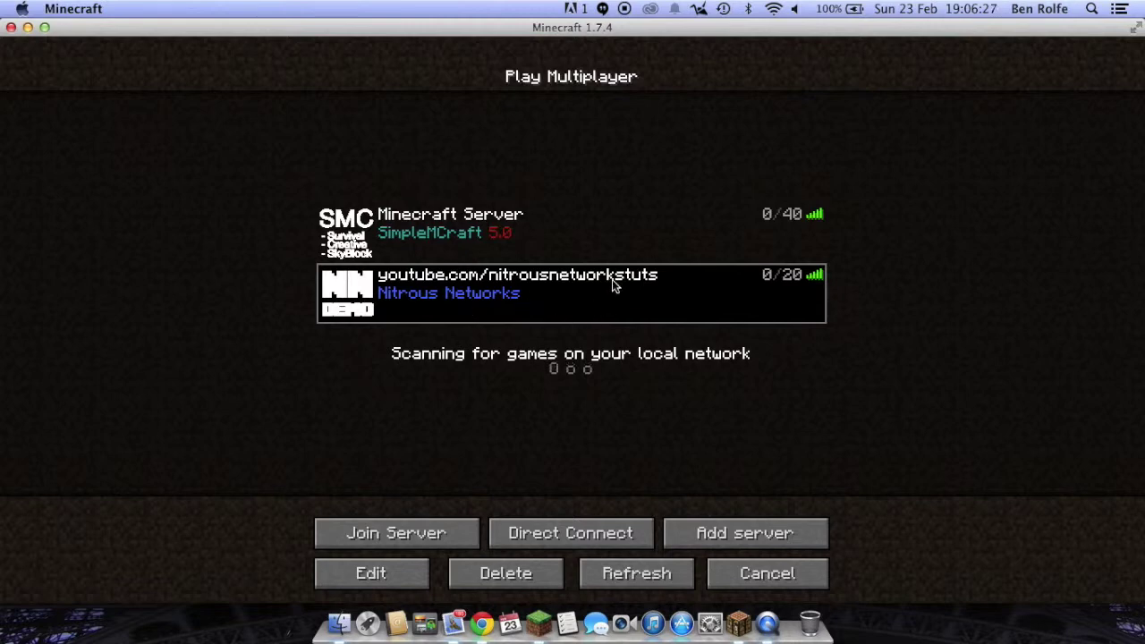
pyautogui.click(482, 624)
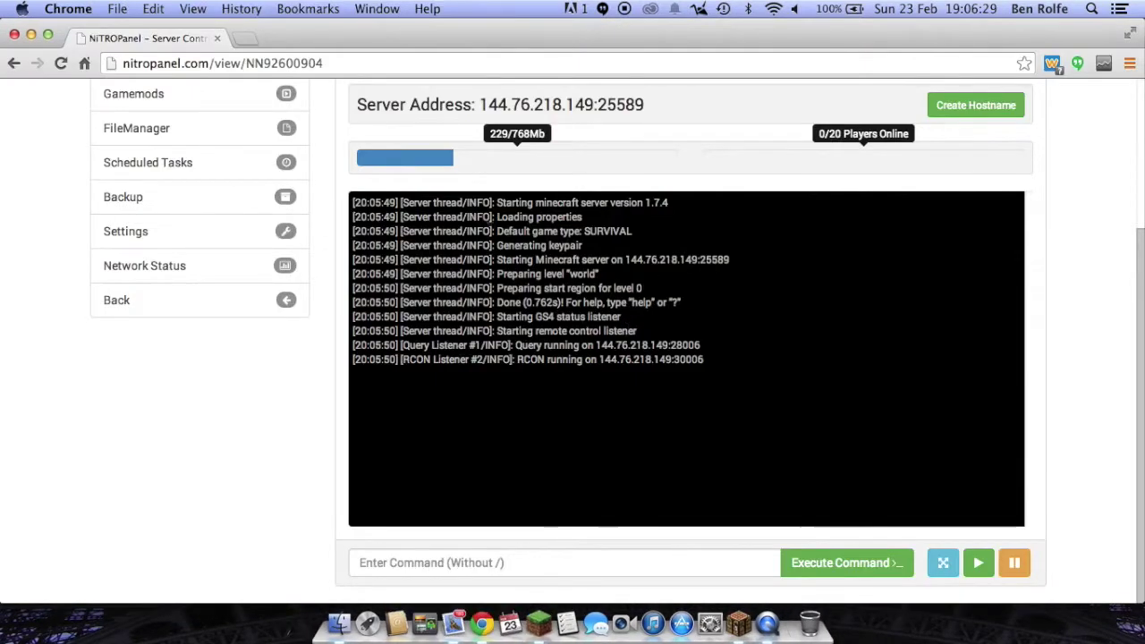
pyautogui.click(161, 131)
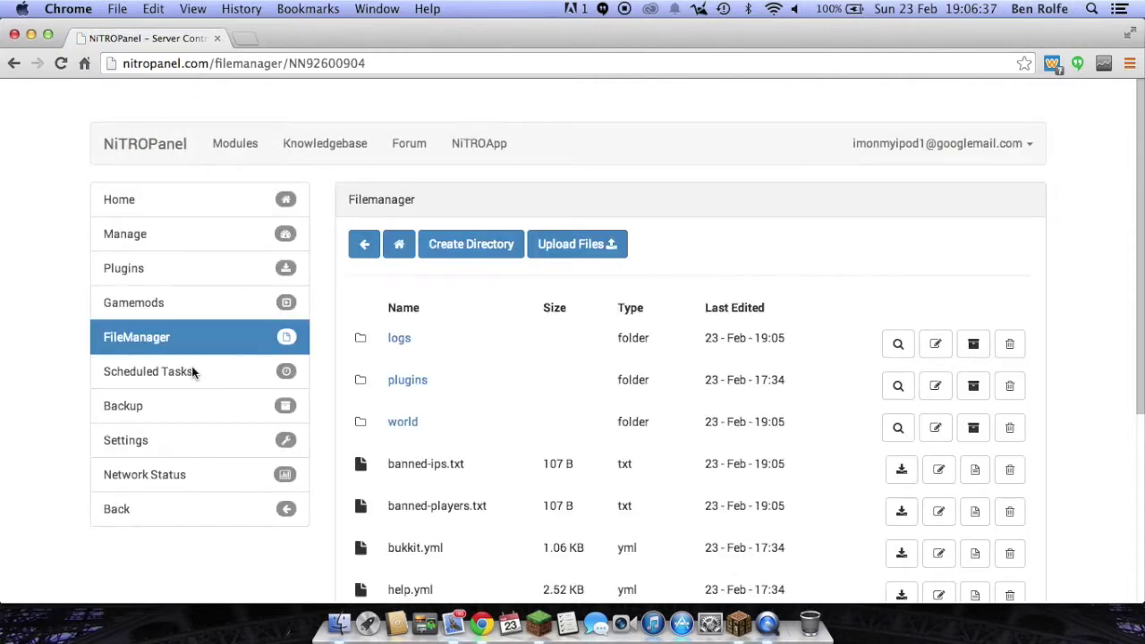
# Append \u00A7f(PlotMe) to the motd line of server.properties and save it.
pyautogui.scroll(-3, 208, 364)
pyautogui.scroll(-3, 209, 364)
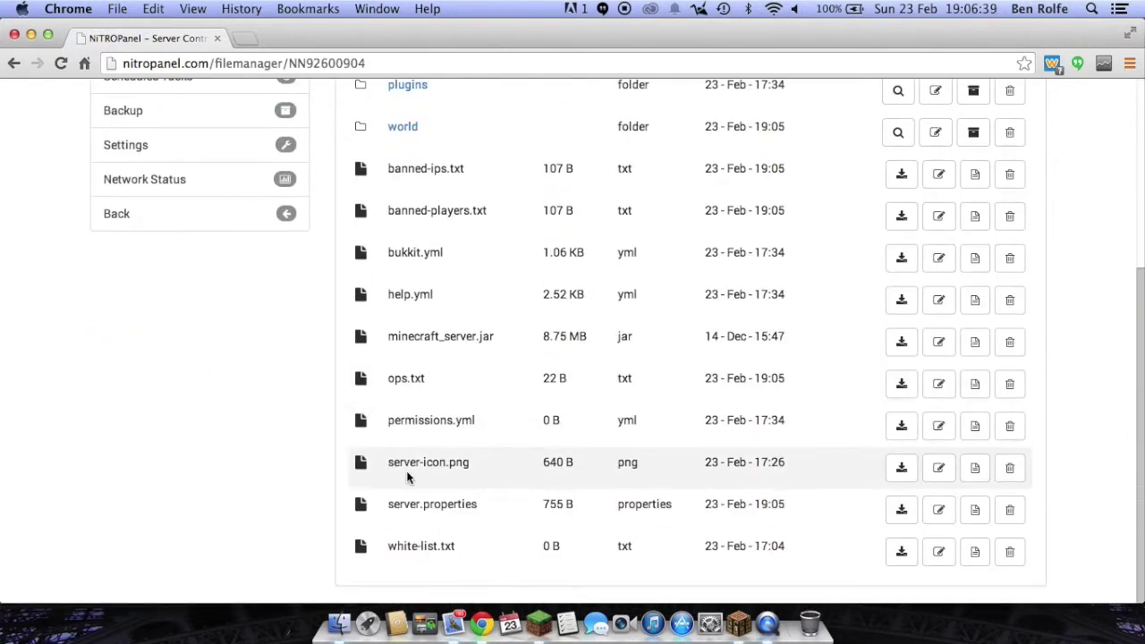
pyautogui.rightClick(424, 504)
pyautogui.click(479, 433)
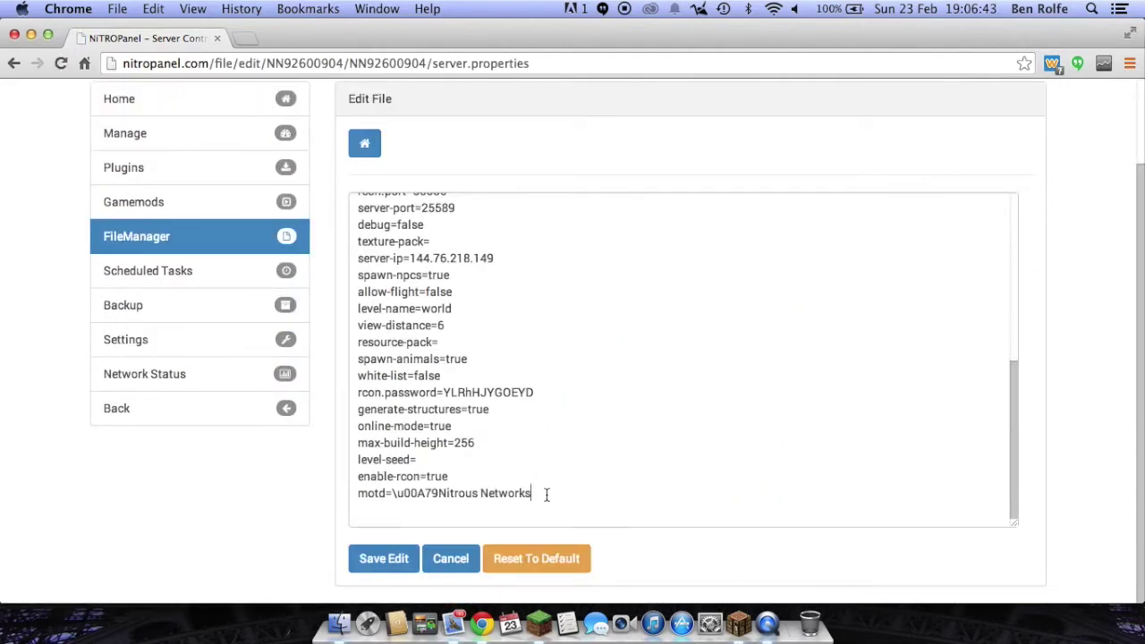
pyautogui.click(545, 494)
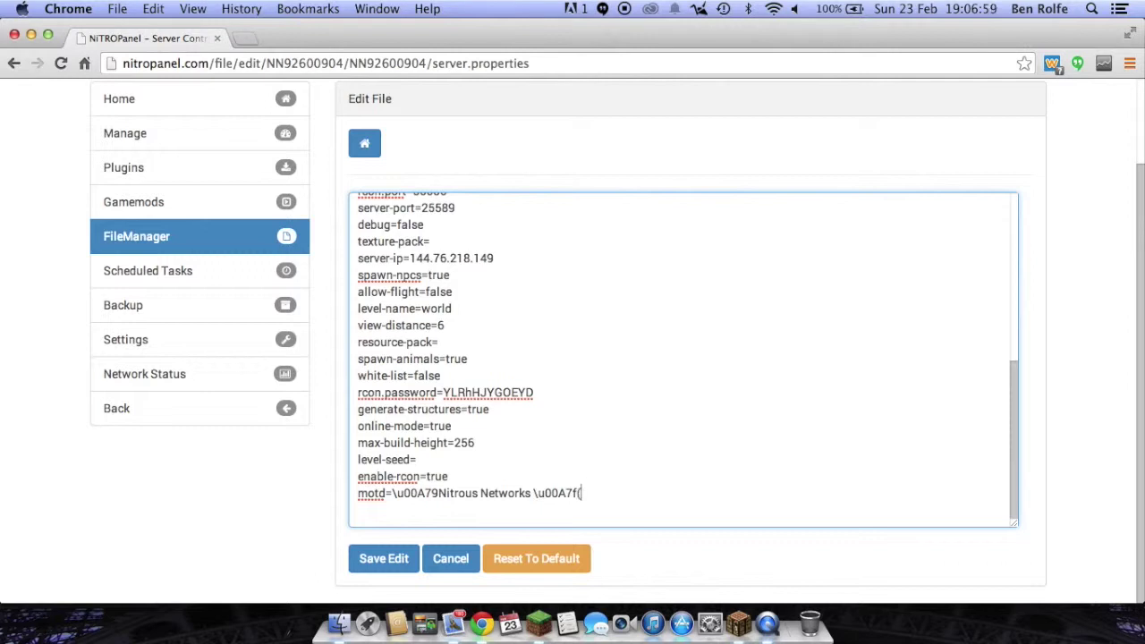
pyautogui.write('PlotMe')
pyautogui.click(374, 556)
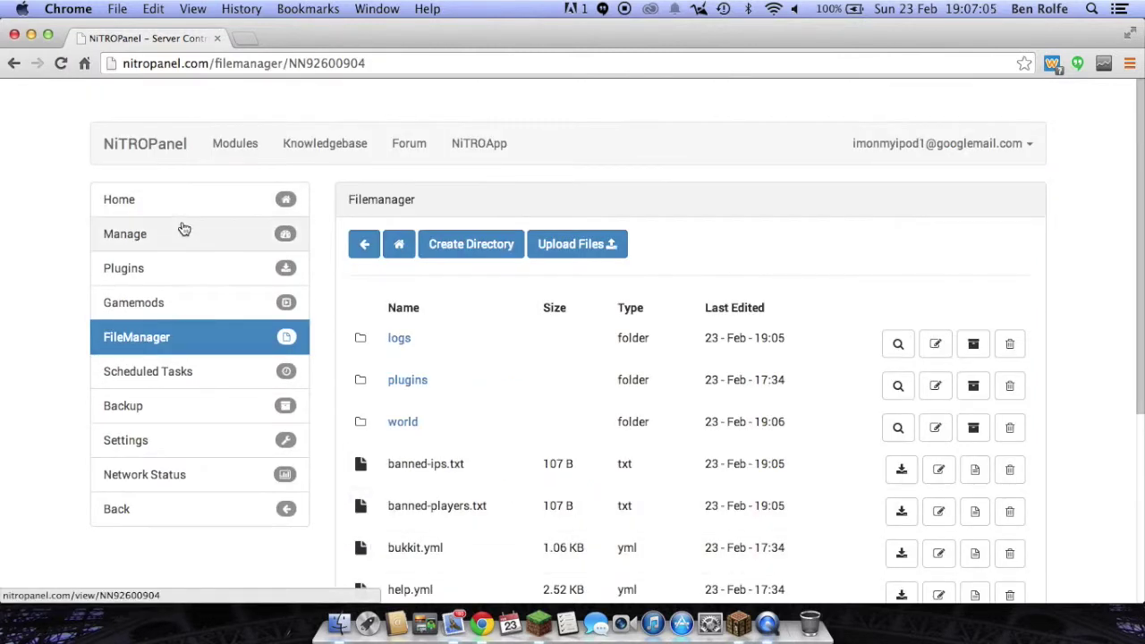
# Restart the Nitrous Networks YouTube server from its management page, restarting it a second time.
pyautogui.click(183, 229)
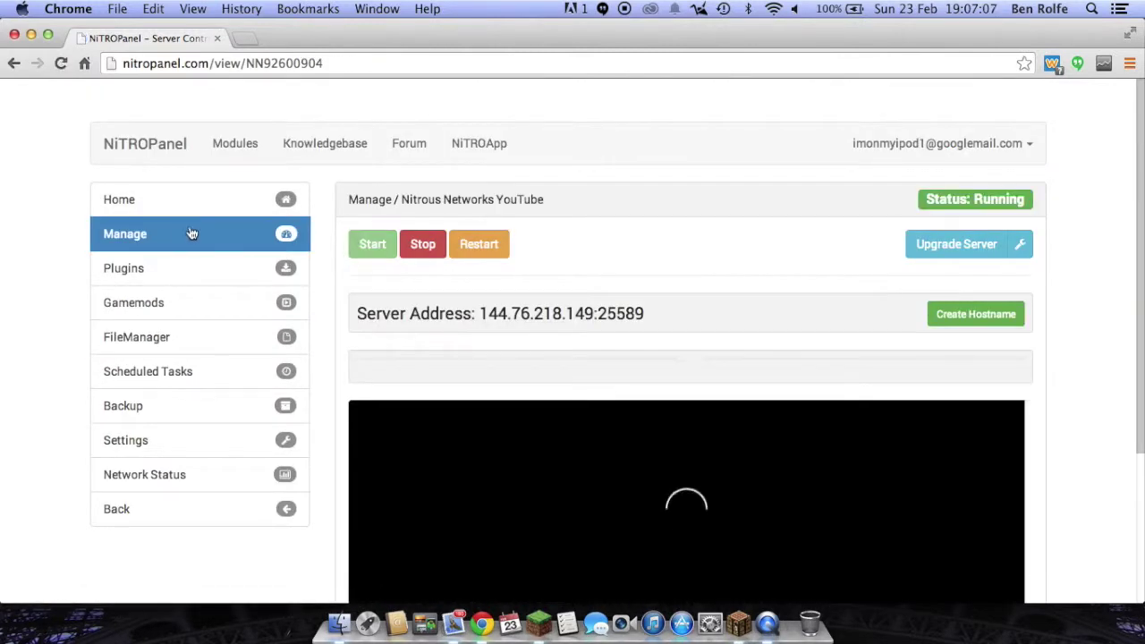
pyautogui.click(472, 255)
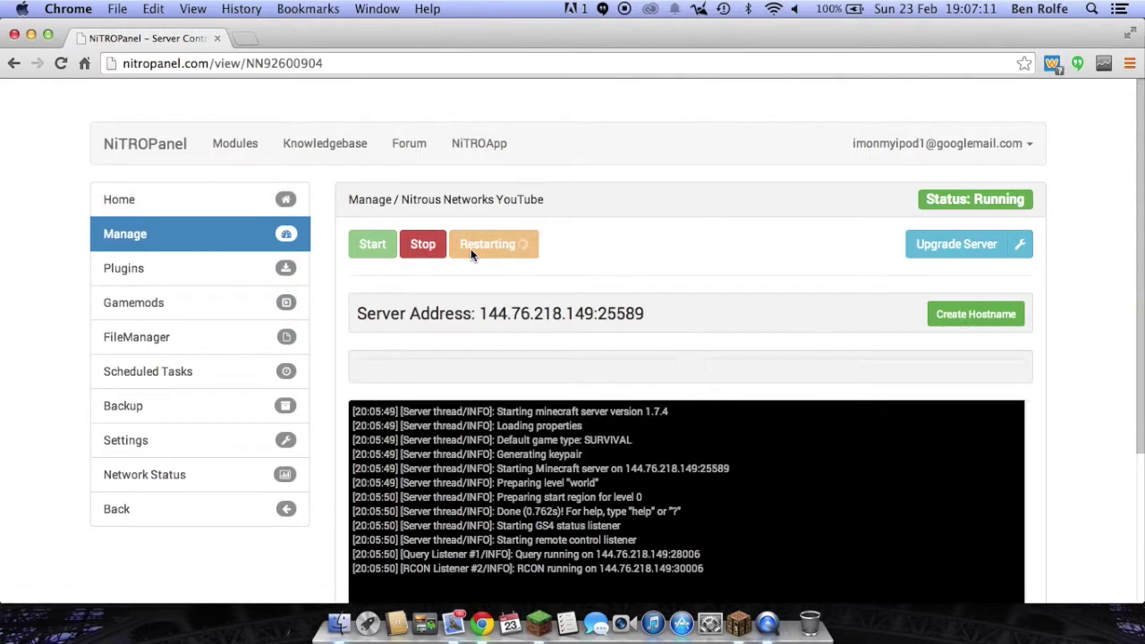
pyautogui.scroll(-5, 123, 374)
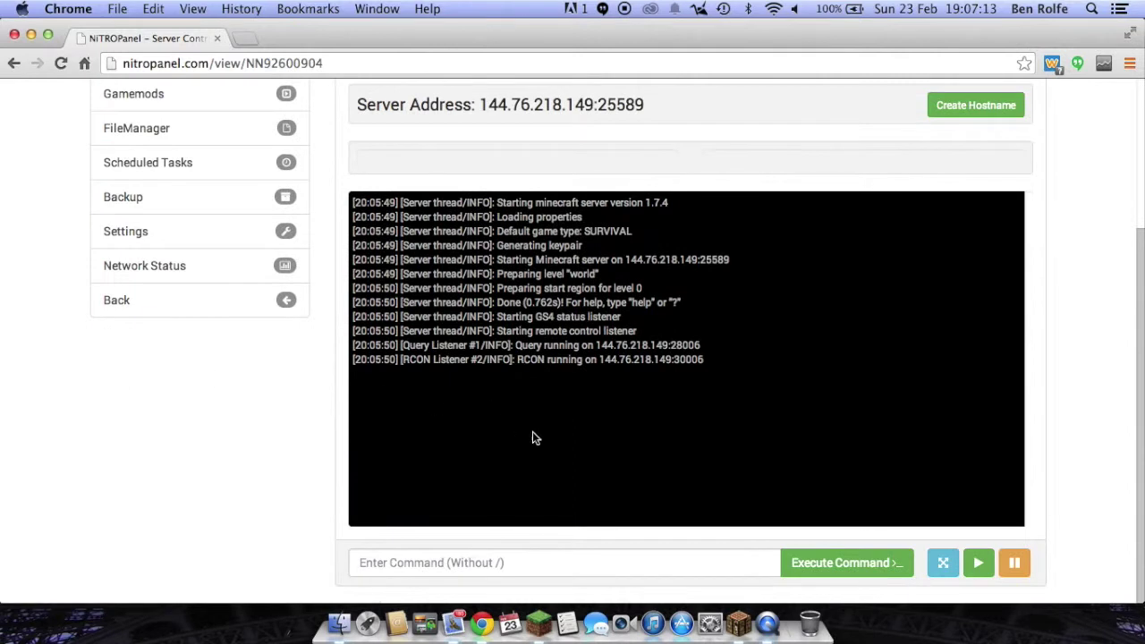
pyautogui.scroll(2, 528, 358)
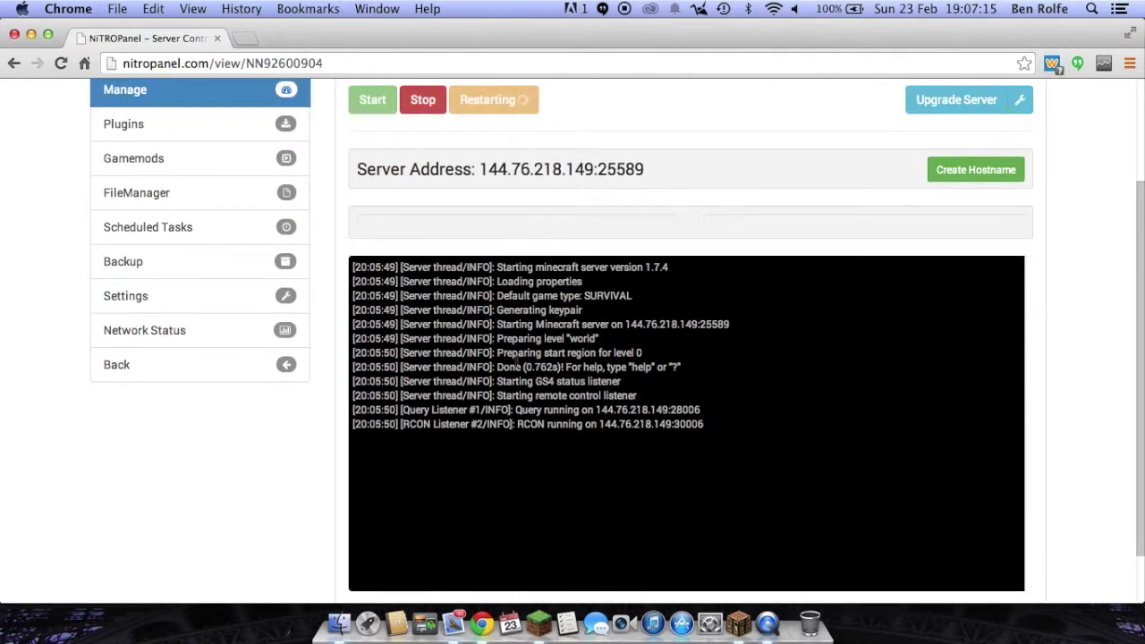
pyautogui.click(506, 100)
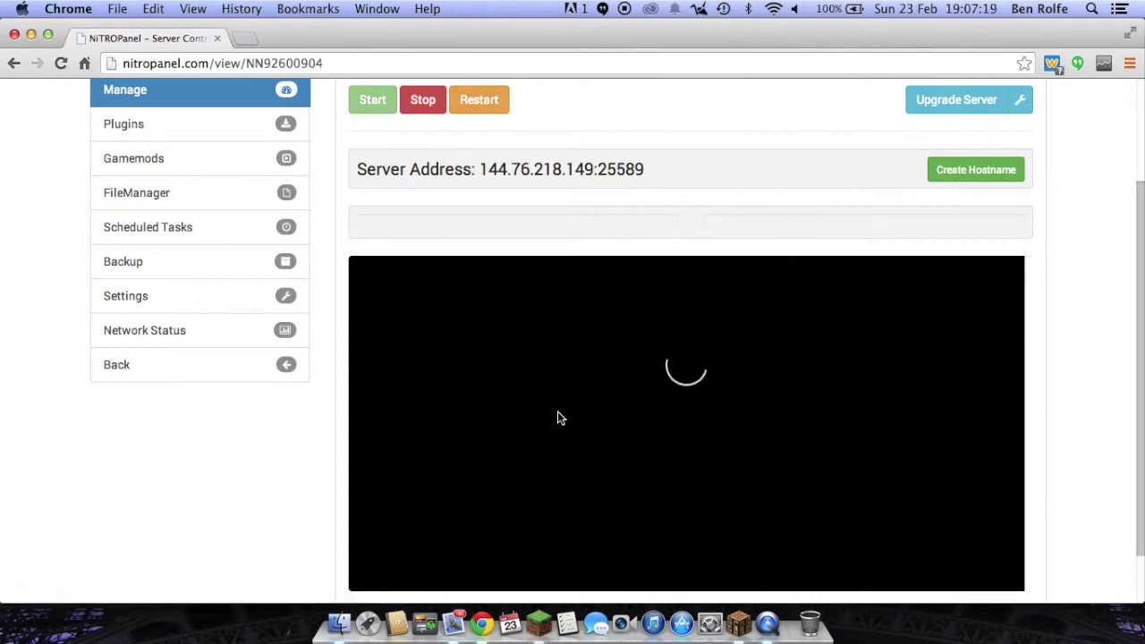
pyautogui.click(739, 624)
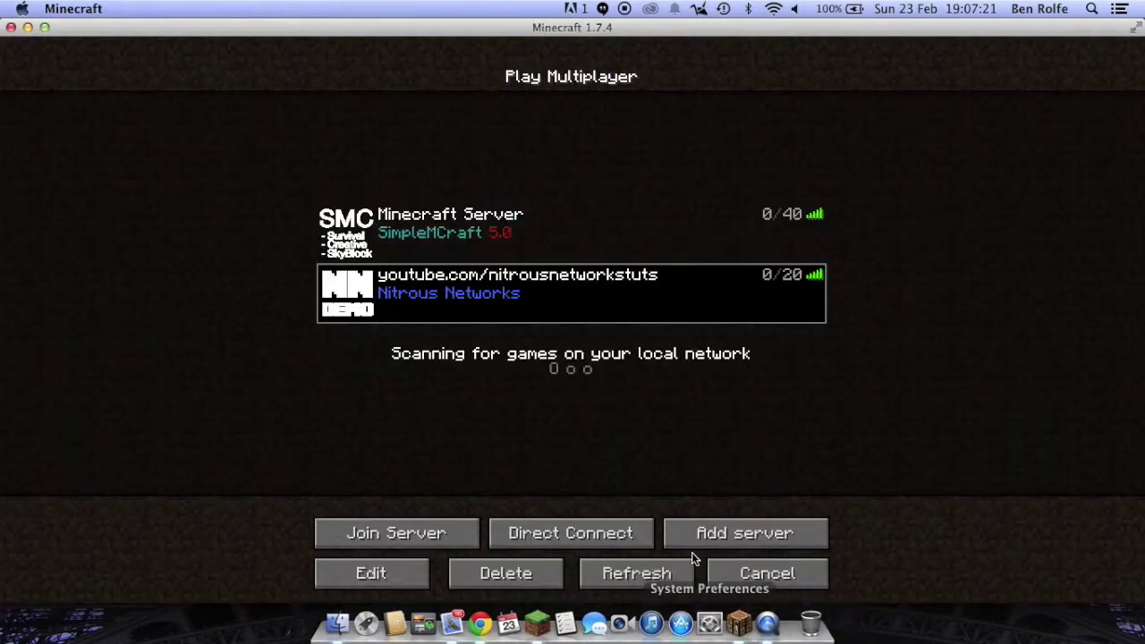
pyautogui.click(672, 578)
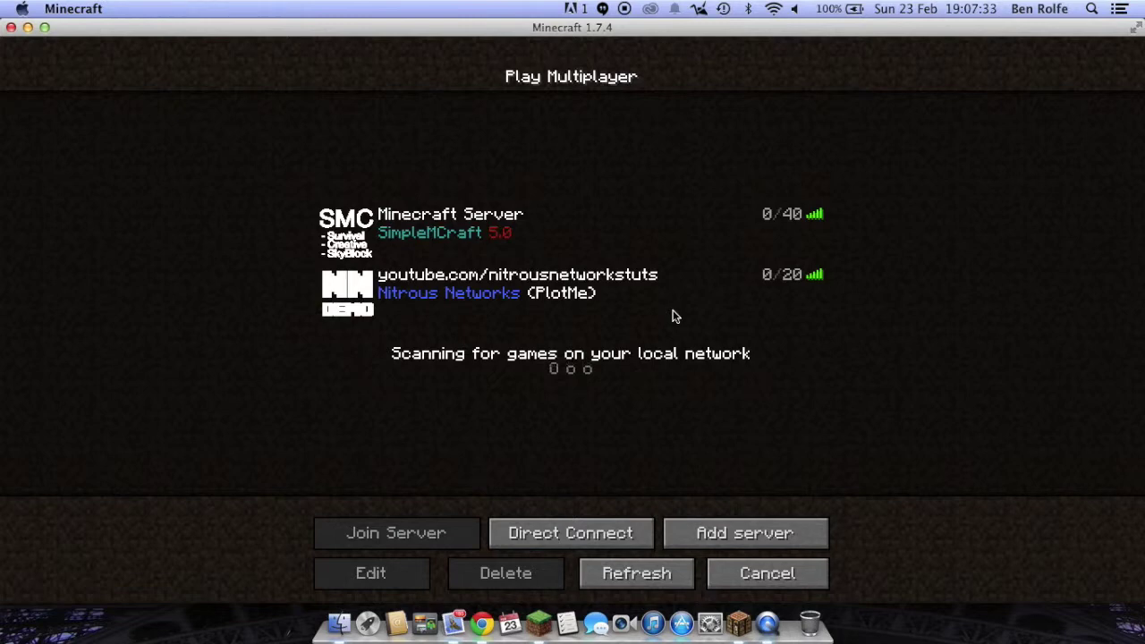
pyautogui.click(474, 618)
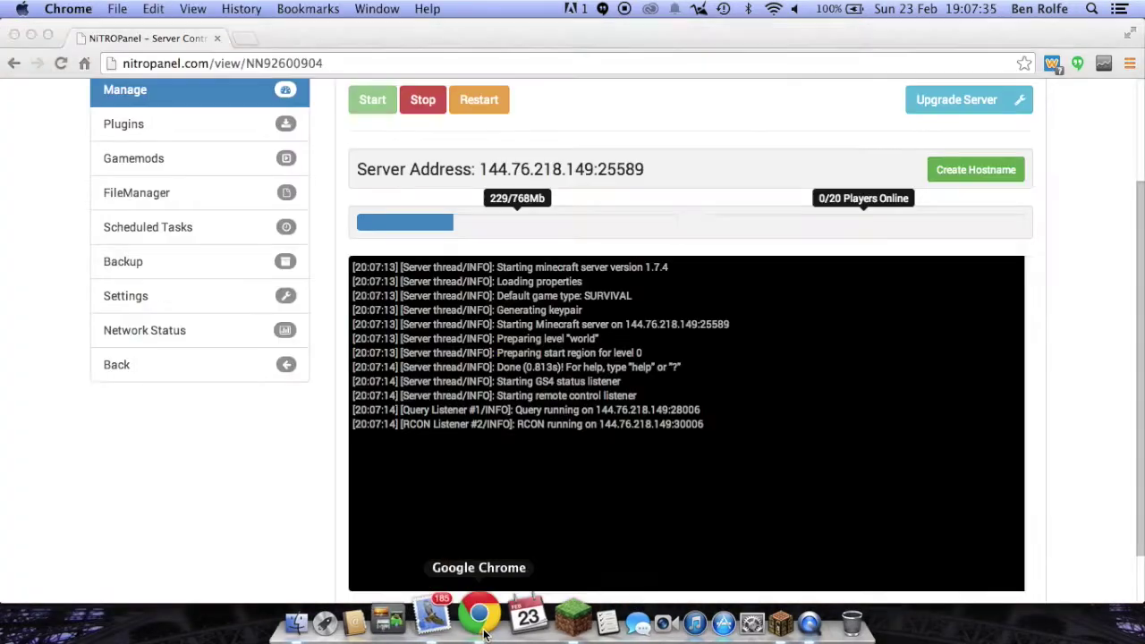
# Open server.properties in the editor from the file manager.
pyautogui.click(179, 204)
pyautogui.scroll(-4, 413, 341)
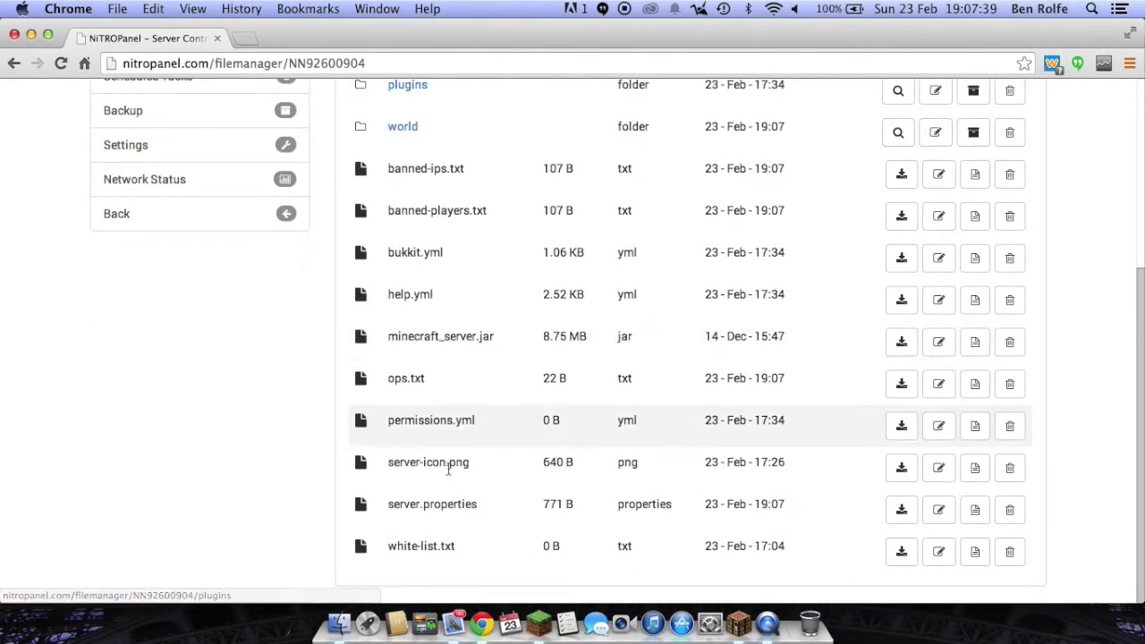
pyautogui.rightClick(422, 376)
pyautogui.click(465, 423)
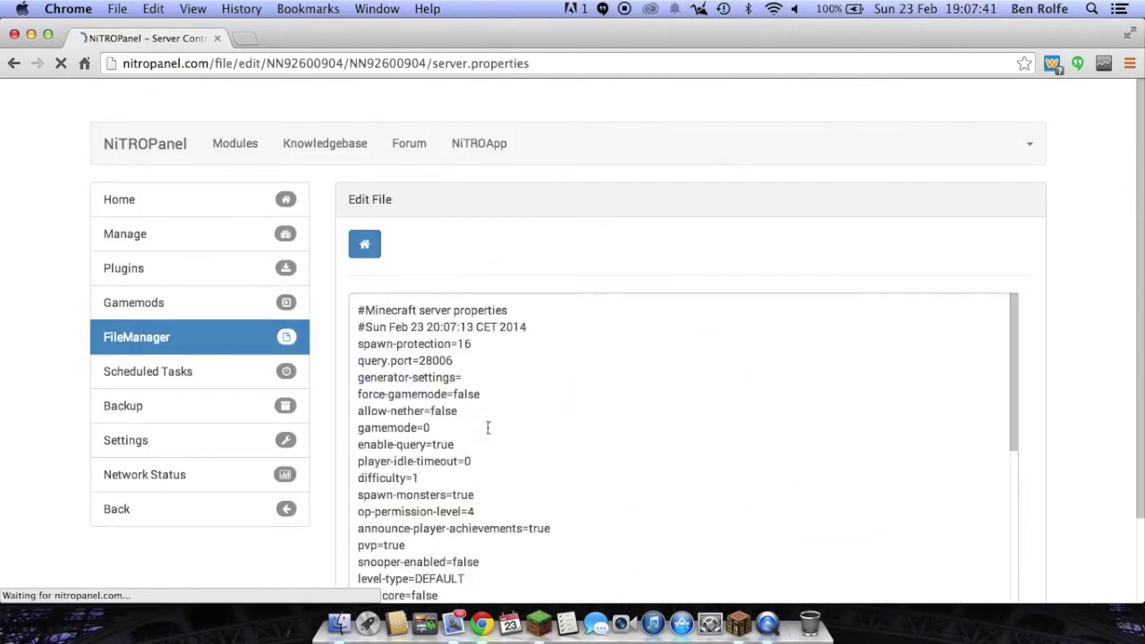
pyautogui.scroll(-10, 433, 465)
pyautogui.click(392, 485)
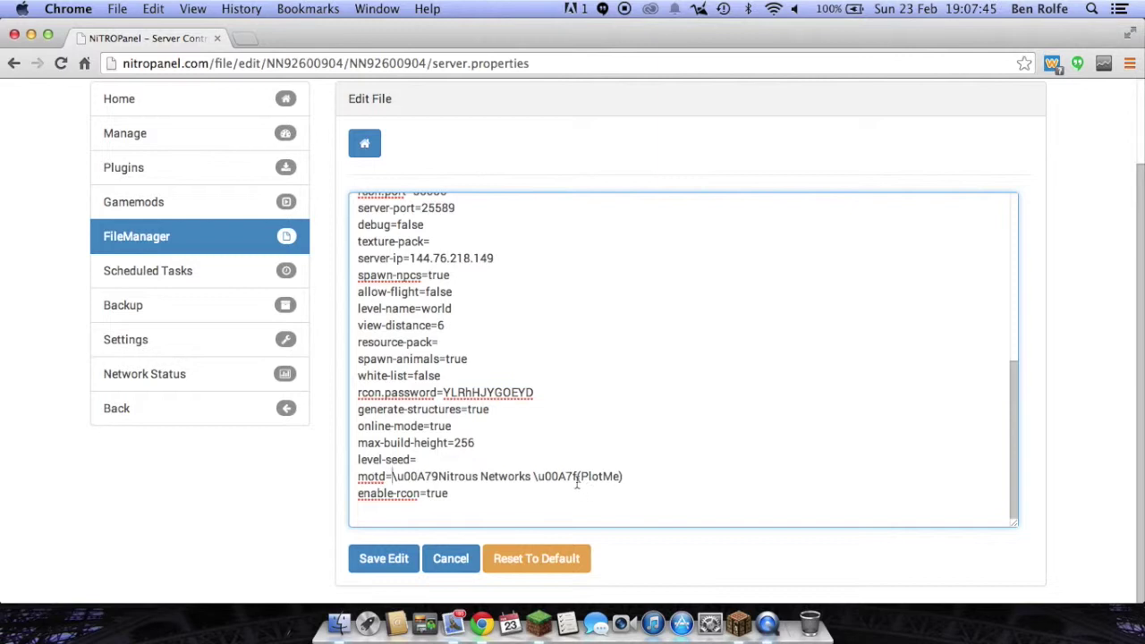
# Insert u00A7n before \u00A7f(PlotMe) on the motd line and save the file.
pyautogui.click(534, 476)
pyautogui.write('u00a7')
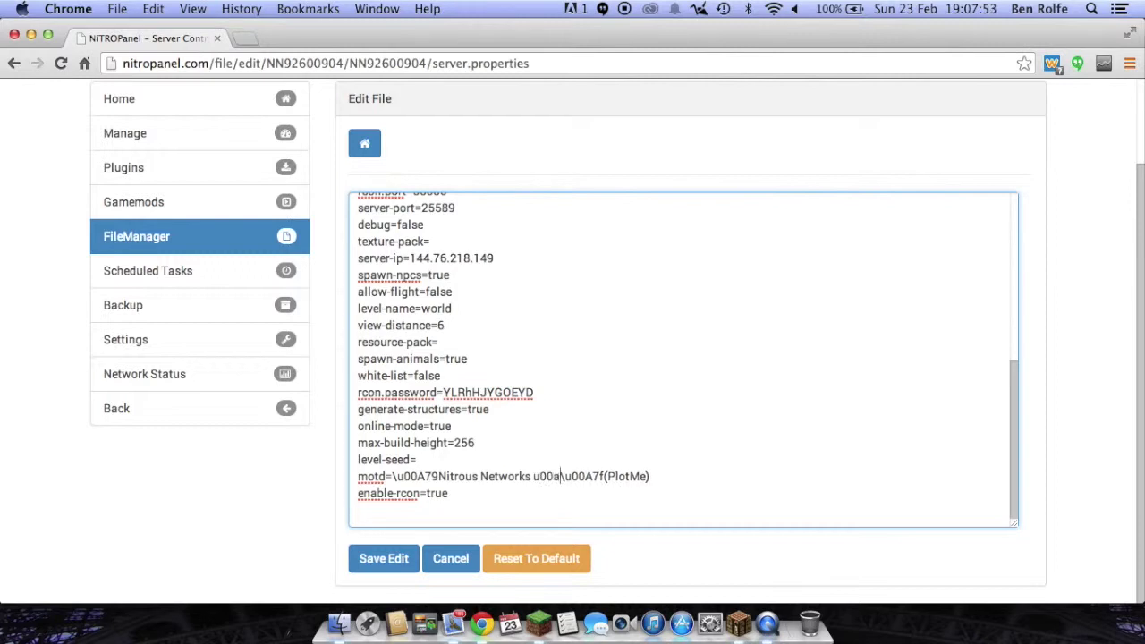
pyautogui.write('n')
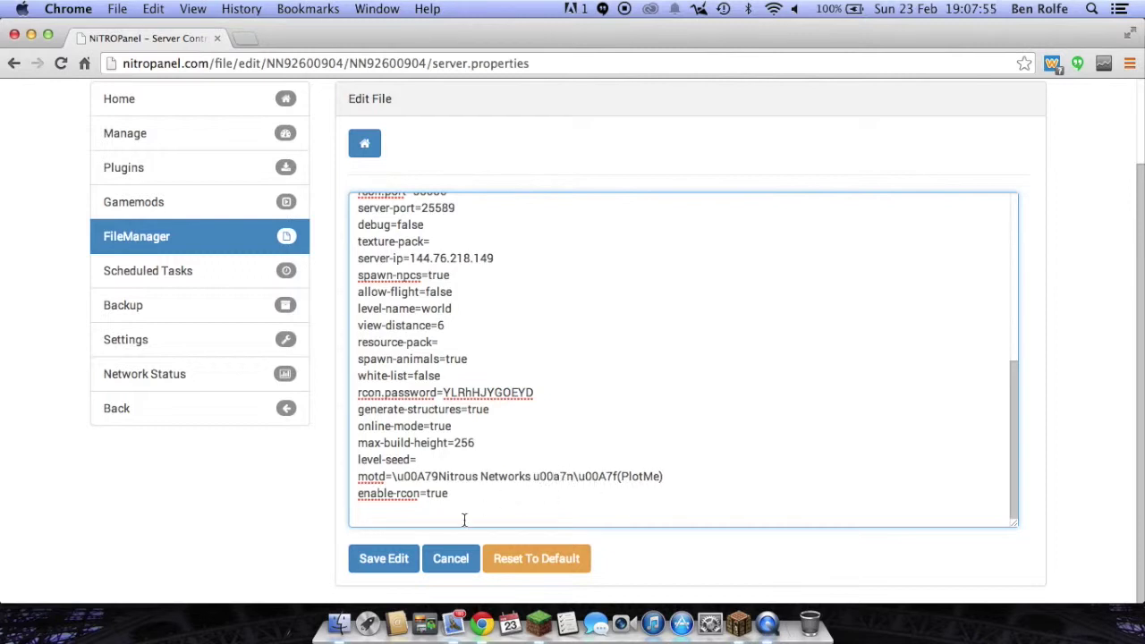
pyautogui.click(560, 478)
pyautogui.press('BackSpace')
pyautogui.write('A')
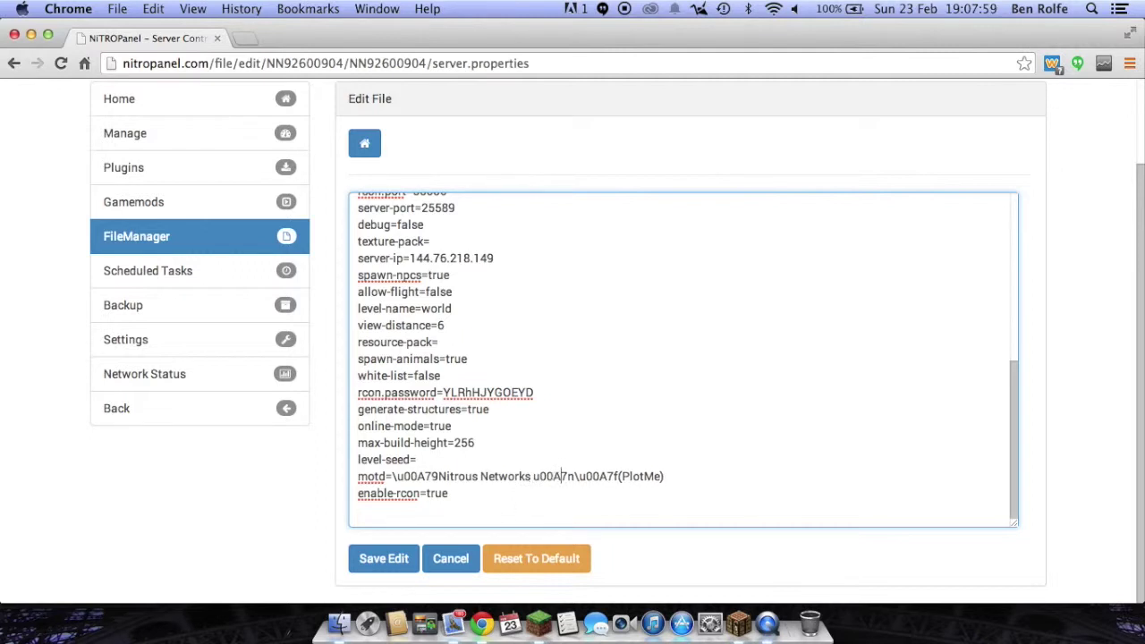
pyautogui.click(396, 558)
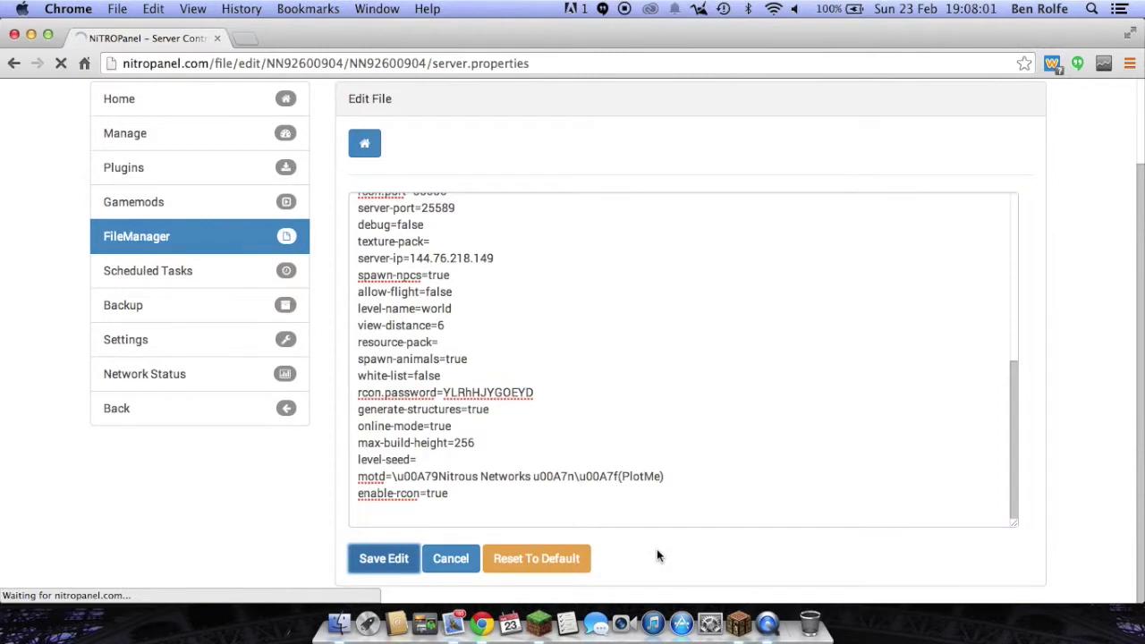
# Restart the Nitrous Networks YouTube server from its management page.
pyautogui.click(188, 237)
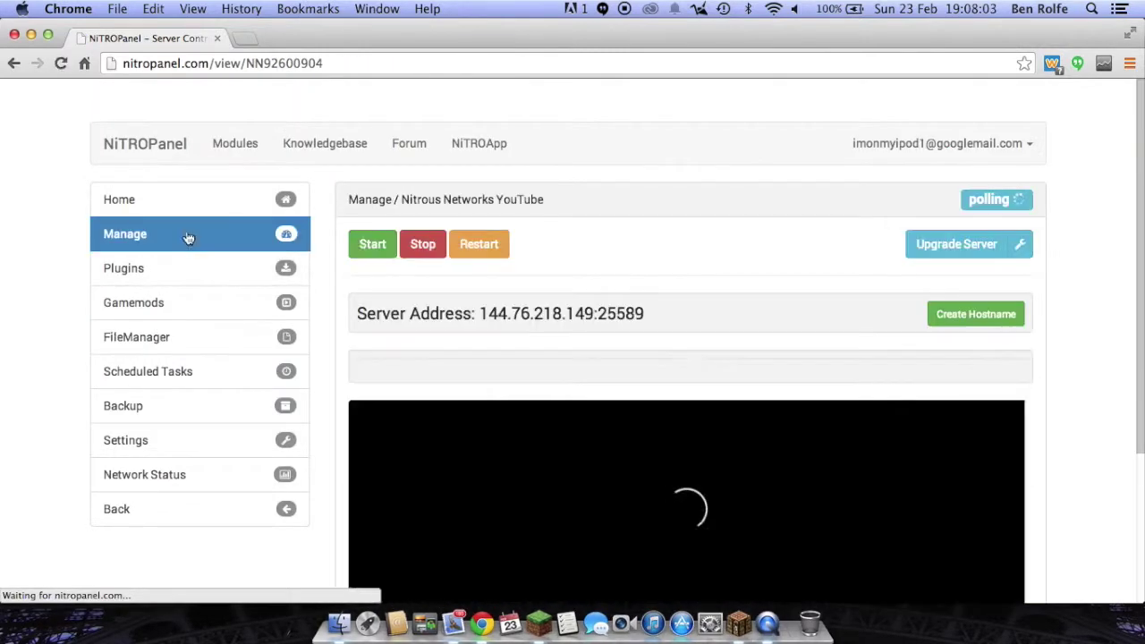
pyautogui.scroll(-5, 432, 452)
pyautogui.scroll(4, 442, 172)
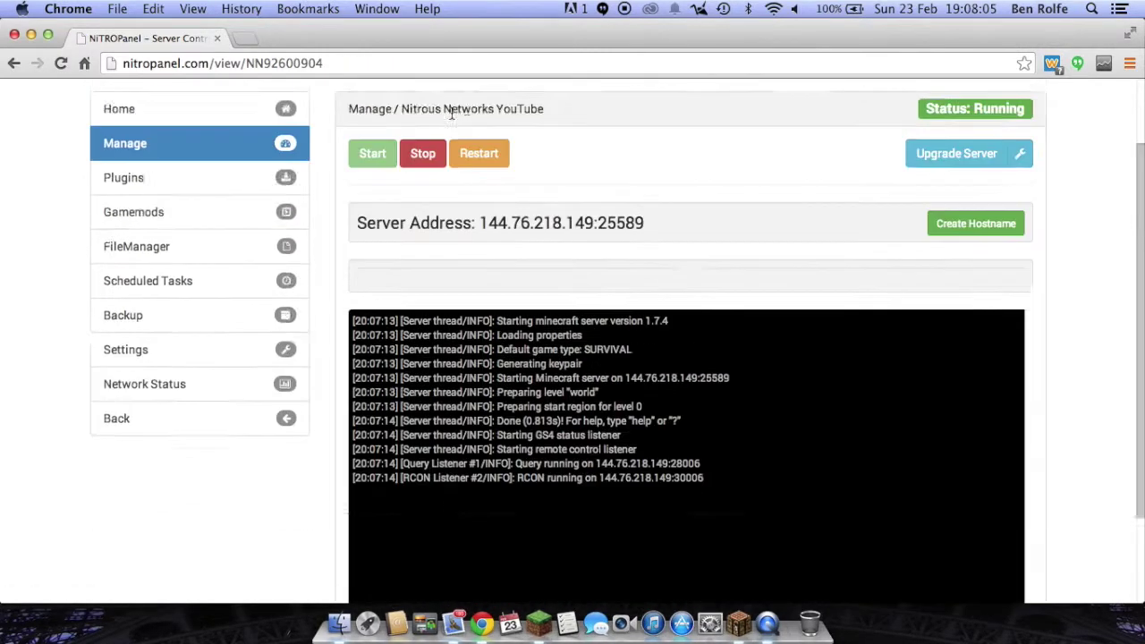
pyautogui.click(477, 241)
pyautogui.scroll(-3, 385, 234)
pyautogui.scroll(-2, 376, 233)
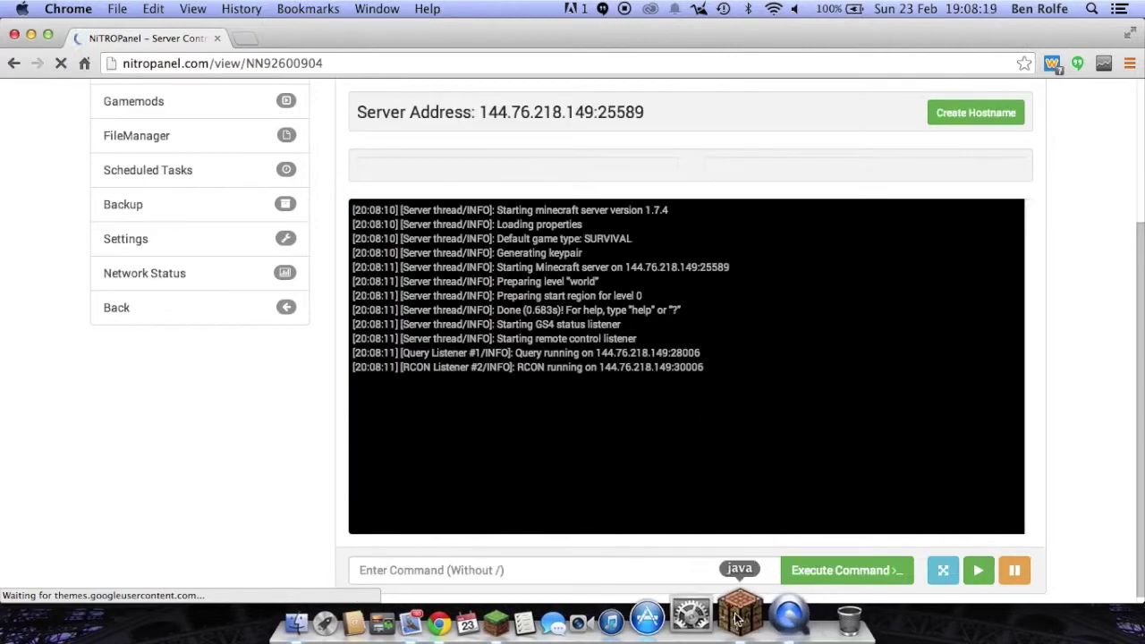
pyautogui.click(750, 615)
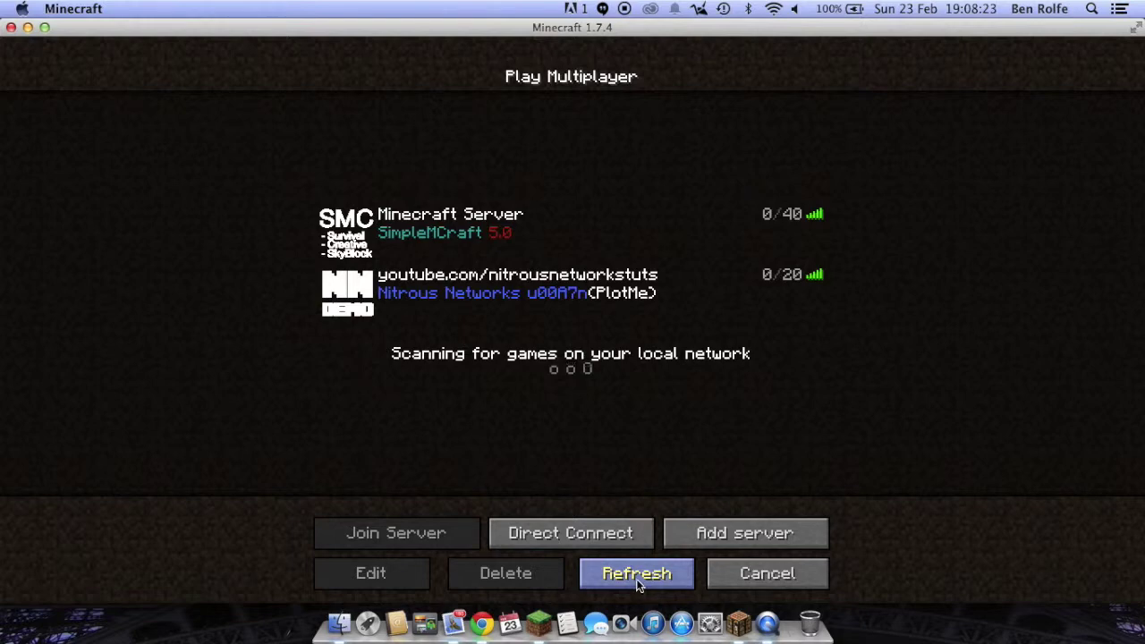
pyautogui.click(482, 624)
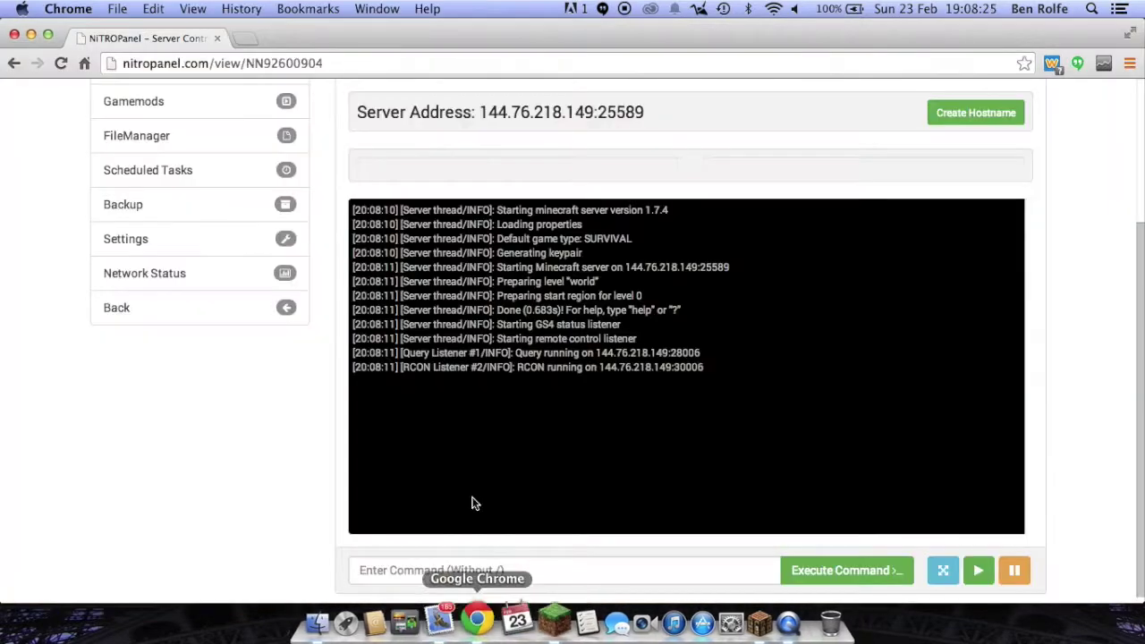
# Open server.properties for editing in the server's File Manager.
pyautogui.click(187, 197)
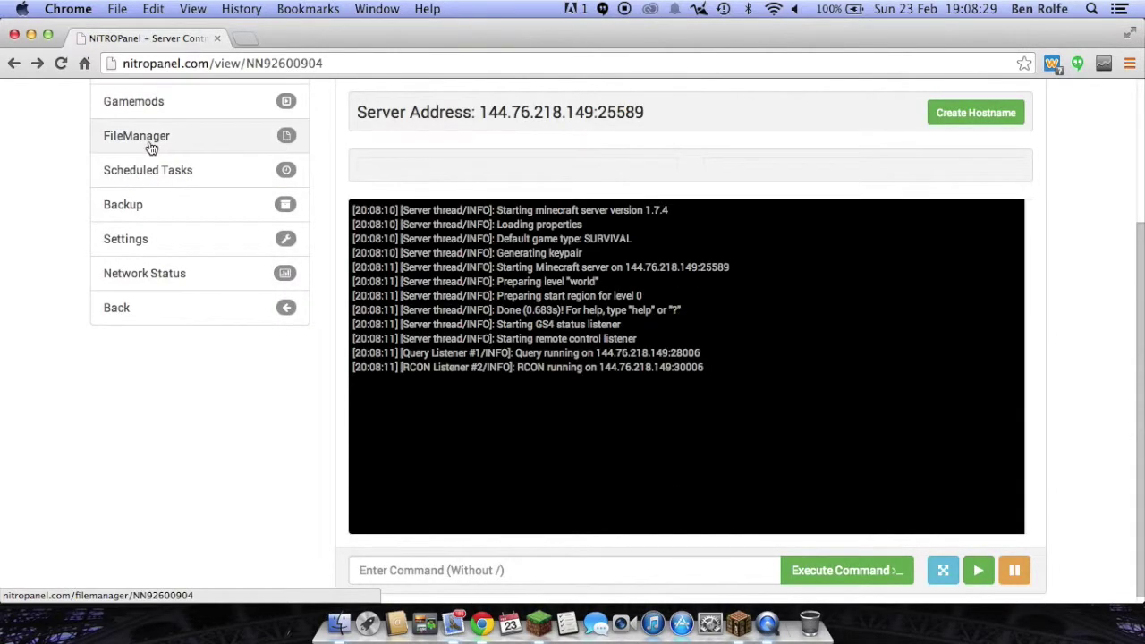
pyautogui.click(148, 143)
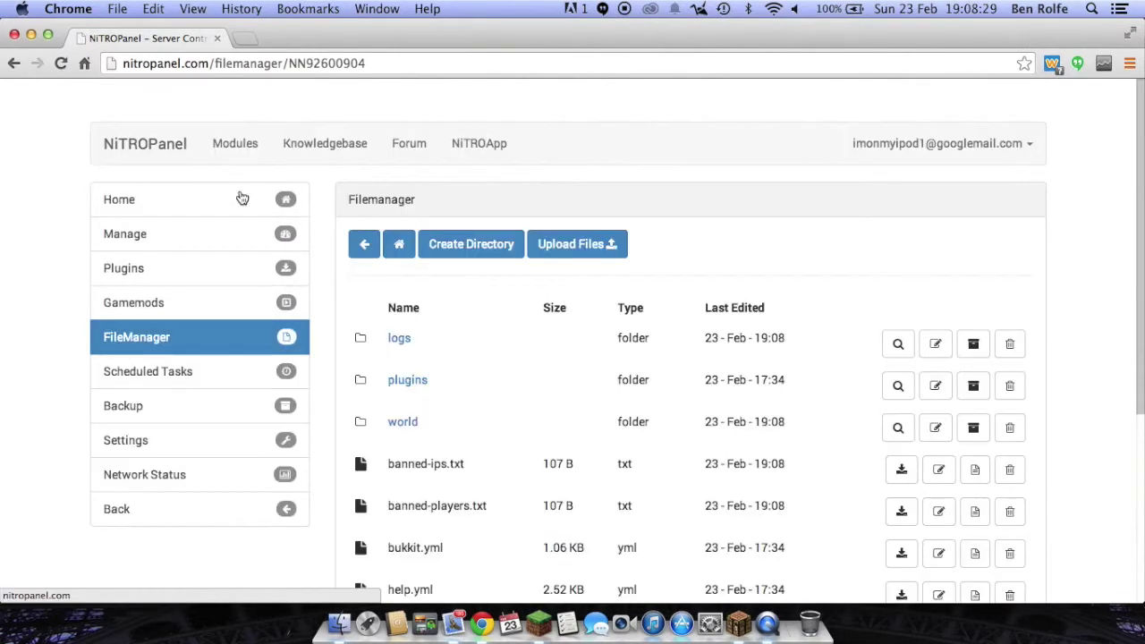
pyautogui.scroll(-5, 394, 420)
pyautogui.rightClick(459, 504)
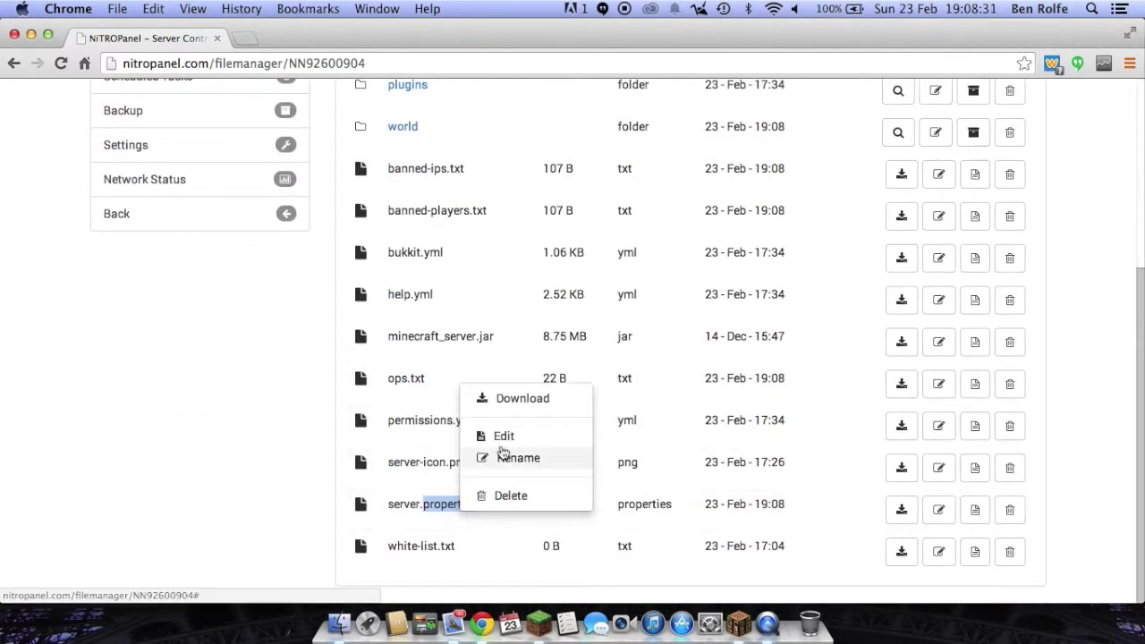
pyautogui.click(503, 437)
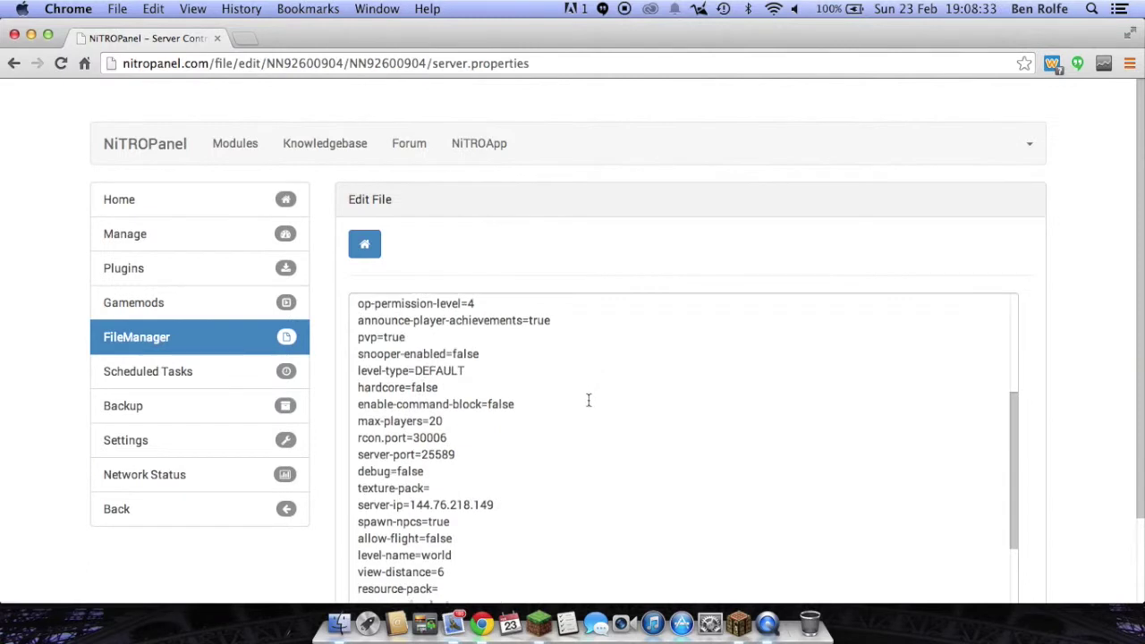
# Correct the motd to \u00A79Nitrous Networks \u00A7n\u00A7f(PlotMe), save it, and go back Home.
pyautogui.scroll(-5, 588, 400)
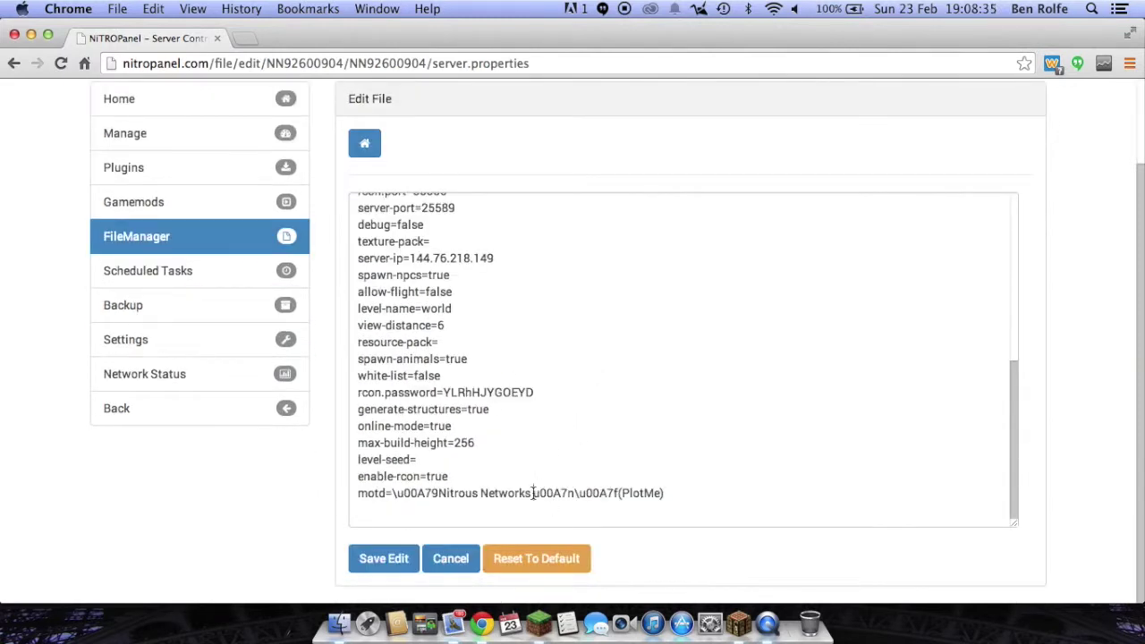
pyautogui.click(579, 517)
pyautogui.click(373, 560)
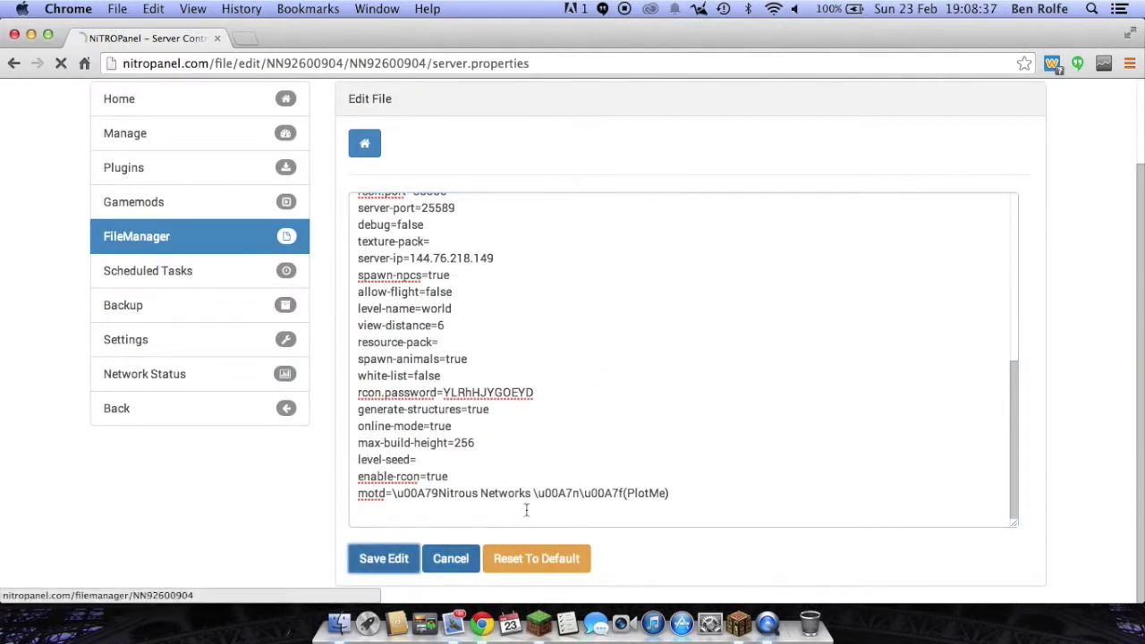
pyautogui.click(123, 202)
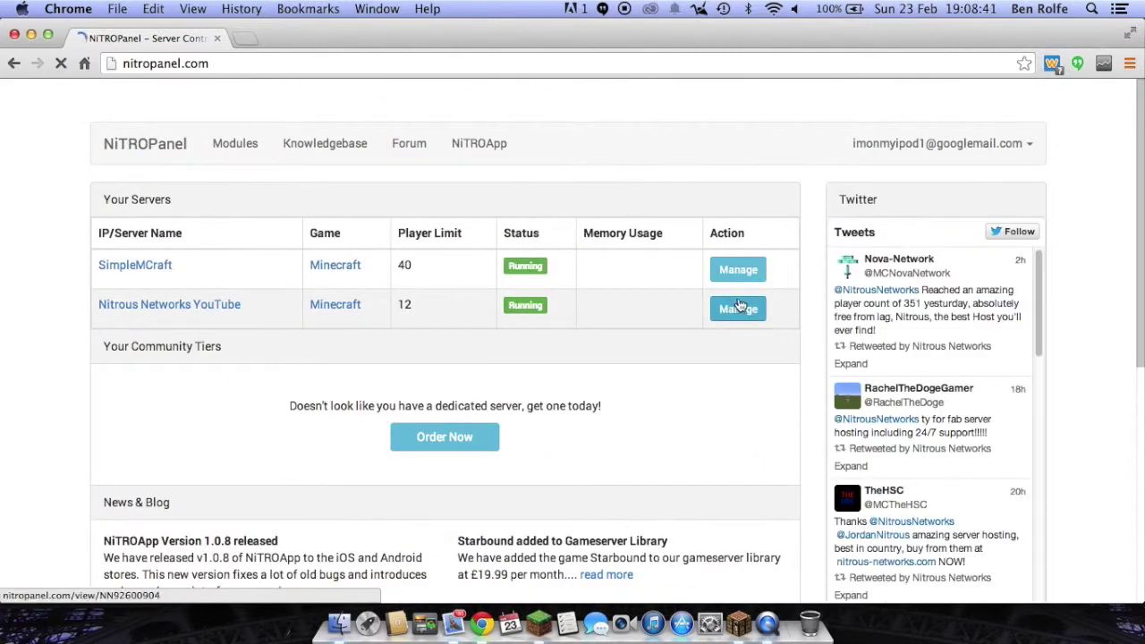
# Restart the Nitrous Networks YouTube server so the corrected MOTD loads.
pyautogui.click(742, 310)
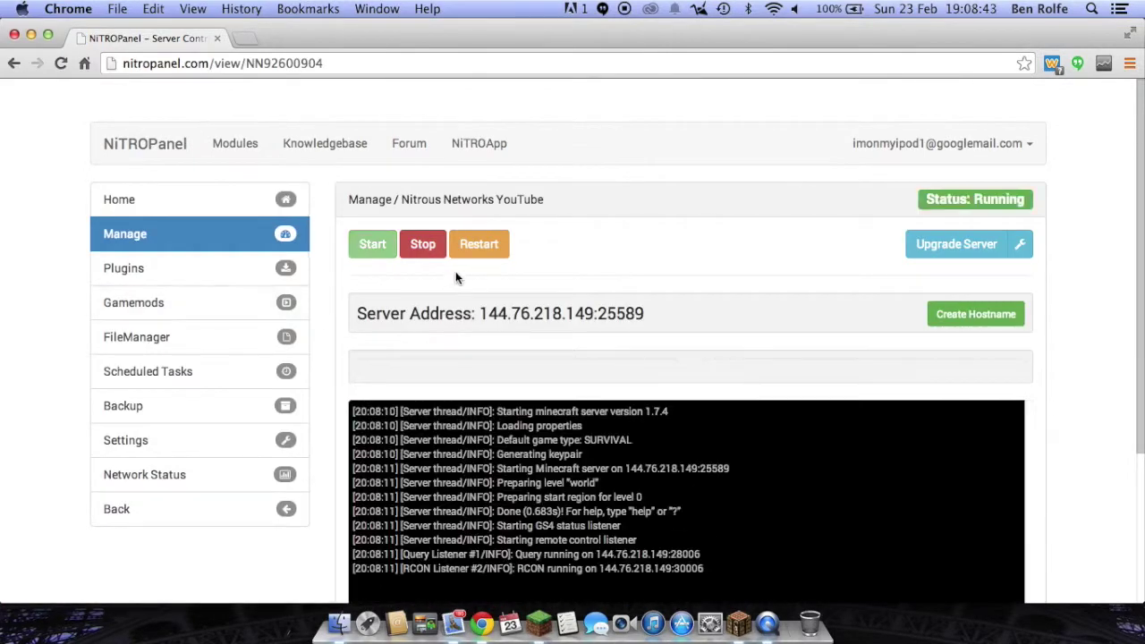
pyautogui.click(474, 248)
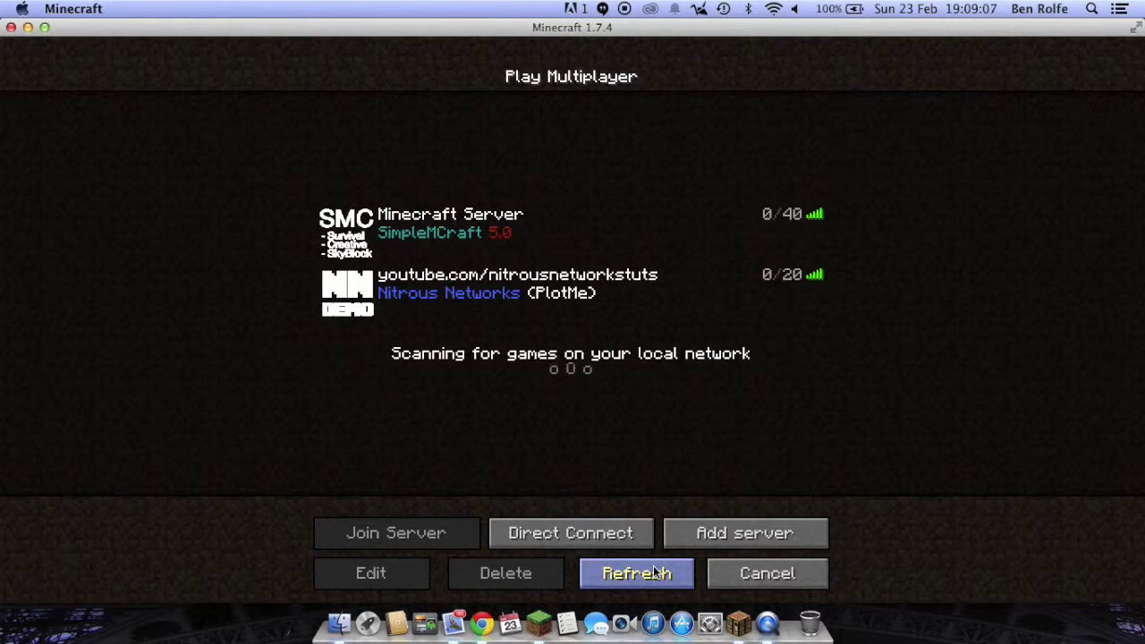
# Select the nitrousnetworkstuts entry showing blue Nitrous Networks and white (PlotMe).
pyautogui.click(534, 292)
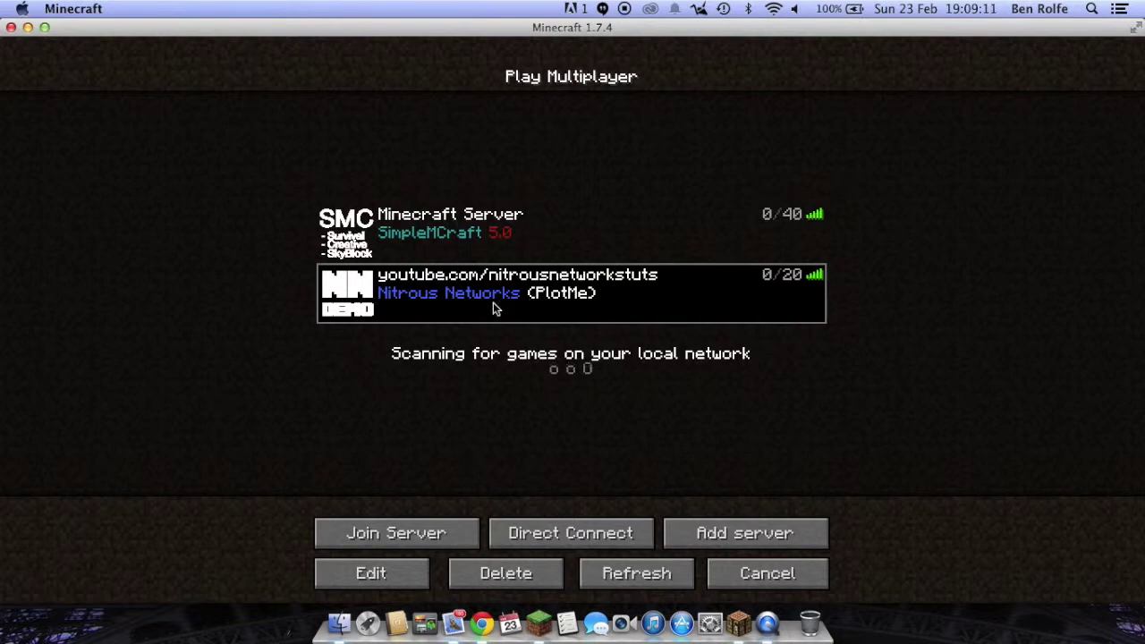